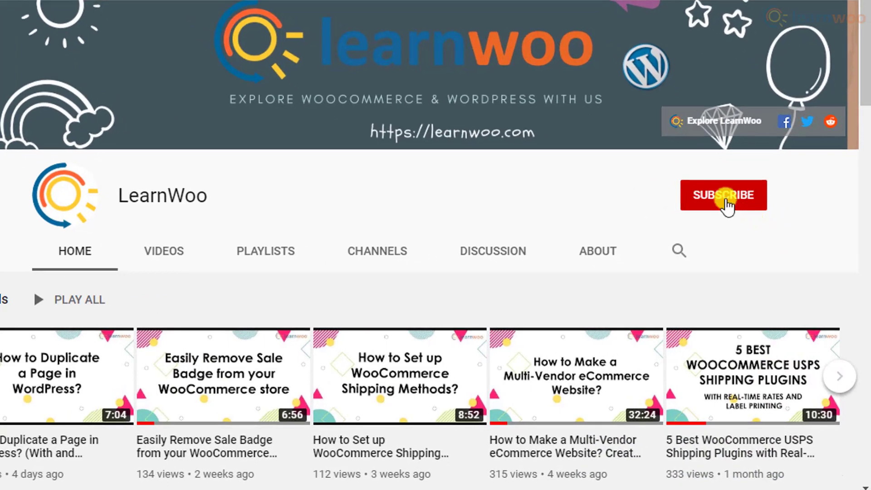
- Subscribe to the LearnWoo YouTube channel and set its notifications to All
{"action": "left_click", "coordinate": [726, 200]}
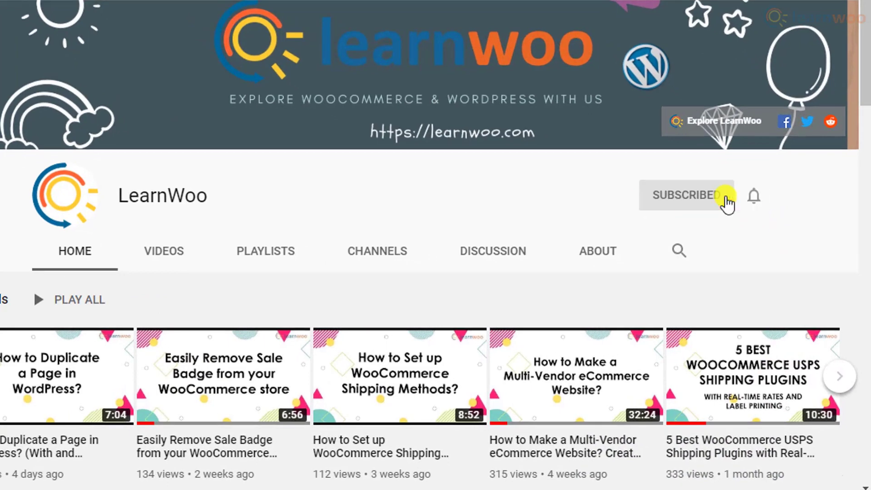
{"action": "left_click", "coordinate": [753, 198]}
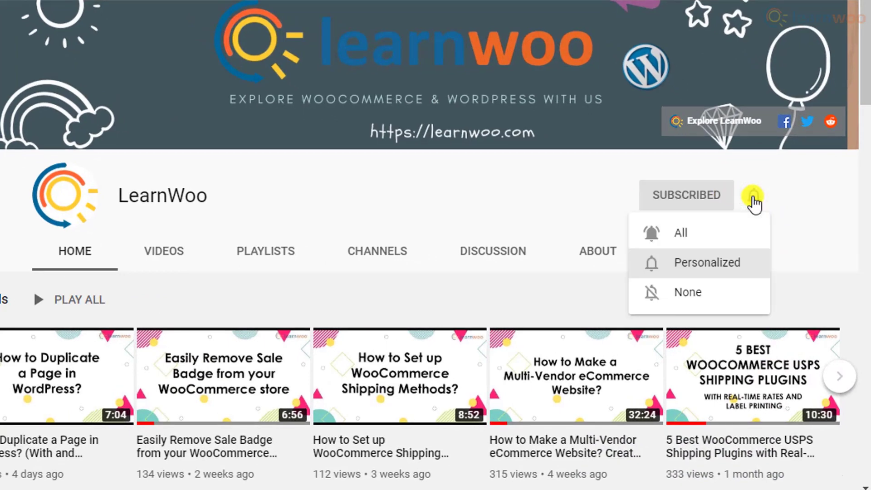
{"action": "left_click", "coordinate": [742, 232]}
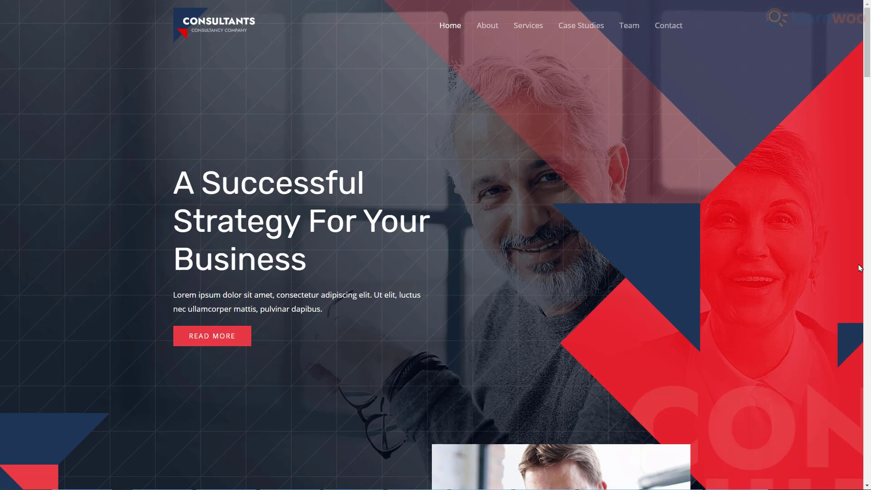
- Scroll through the consultancy demo homepage down to its client testimonials
{"action": "scroll", "coordinate": [862, 268], "scroll_direction": "down", "scroll_amount": 10}
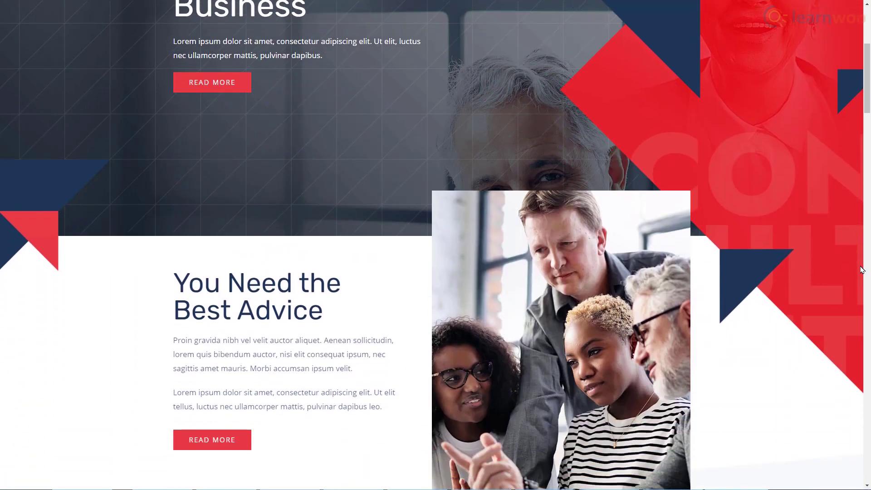
{"action": "scroll", "coordinate": [861, 270], "scroll_direction": "down", "scroll_amount": 10}
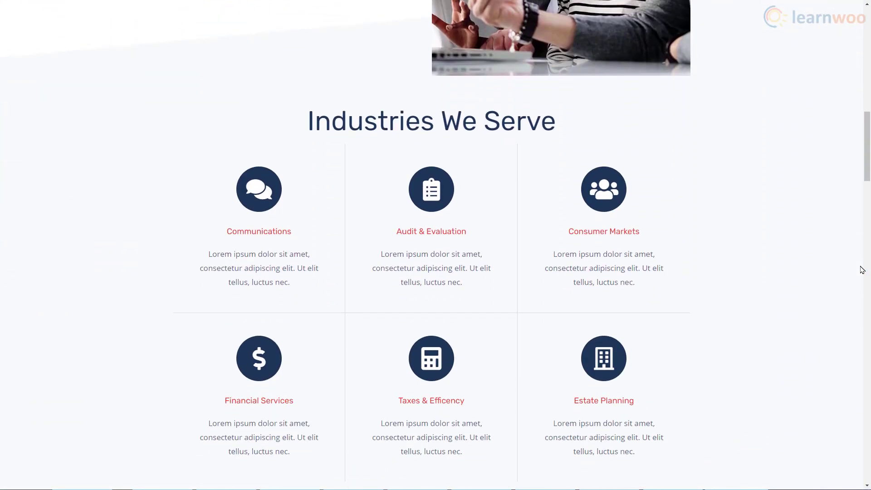
{"action": "scroll", "coordinate": [861, 270], "scroll_direction": "down", "scroll_amount": 10}
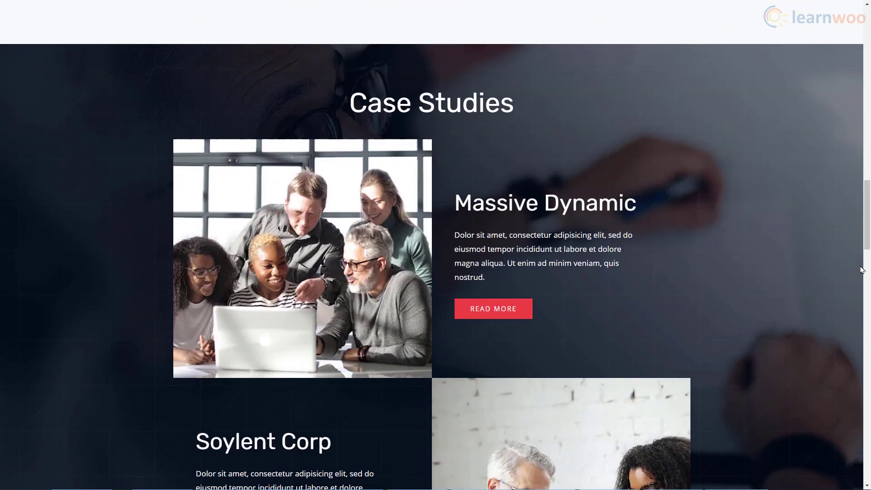
{"action": "scroll", "coordinate": [862, 270], "scroll_direction": "down", "scroll_amount": 10}
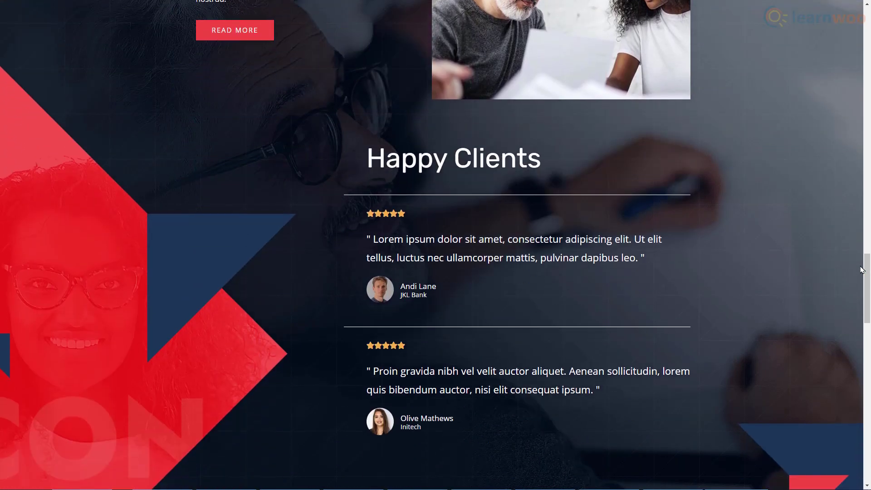
{"action": "scroll", "coordinate": [861, 270], "scroll_direction": "down", "scroll_amount": 5}
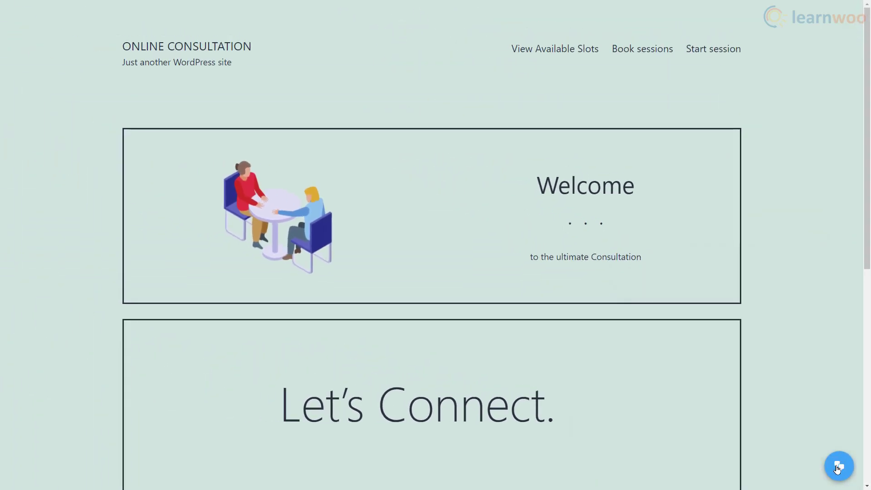
- View the February 2021 available-slots calendar, then go to the Book sessions shop page
{"action": "left_click", "coordinate": [553, 57]}
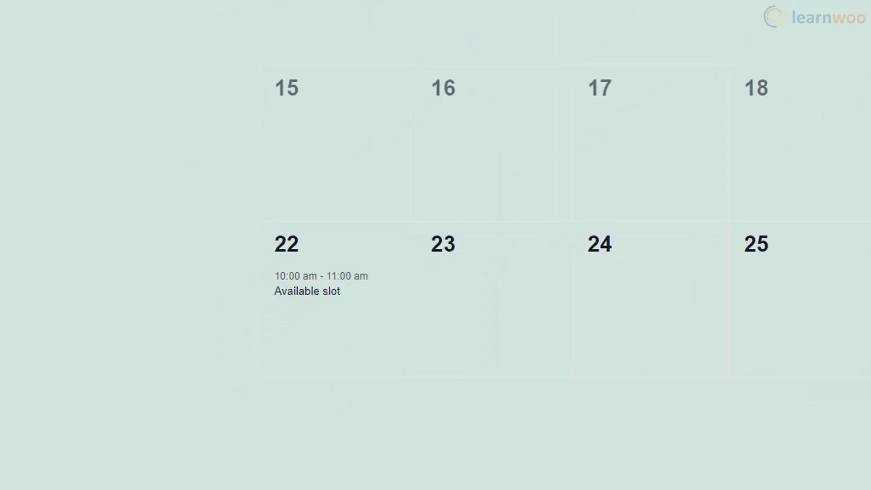
{"action": "scroll", "coordinate": [760, 231], "scroll_direction": "up", "scroll_amount": 2}
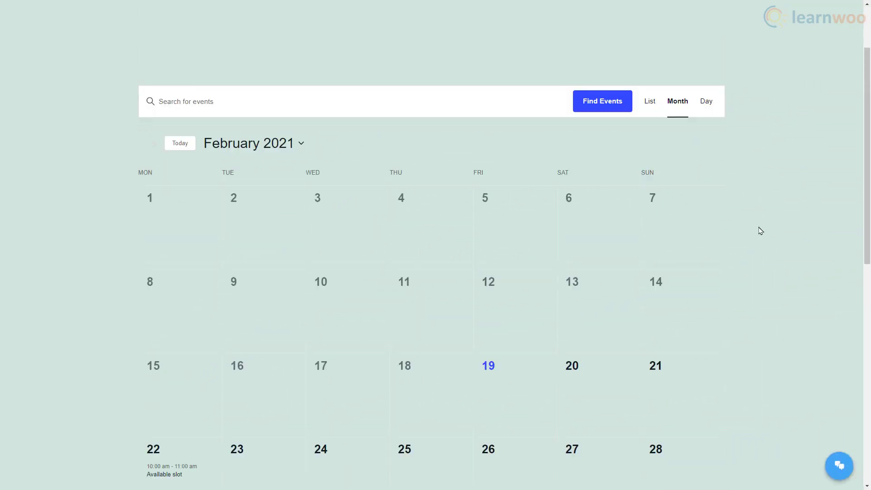
{"action": "scroll", "coordinate": [761, 231], "scroll_direction": "up", "scroll_amount": 2}
{"action": "left_click", "coordinate": [641, 56]}
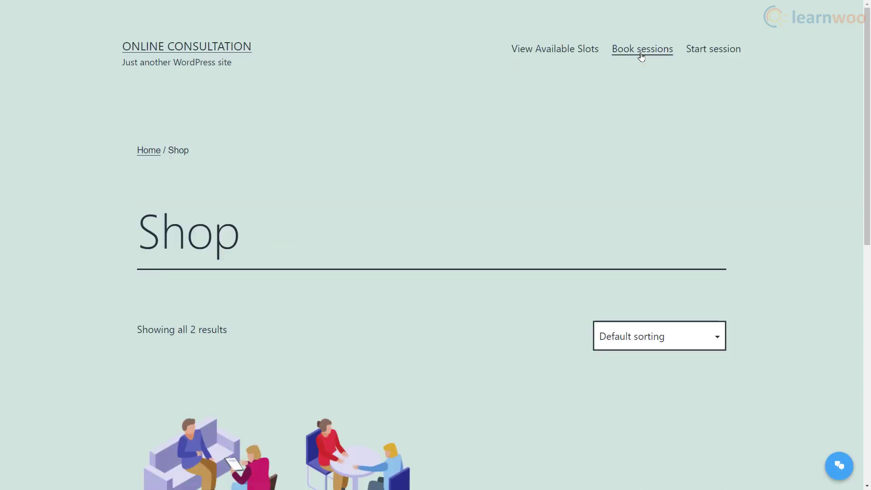
- Order the Consultation session (1 hour) for £50 through the cart and checkout
{"action": "scroll", "coordinate": [808, 216], "scroll_direction": "down", "scroll_amount": 5}
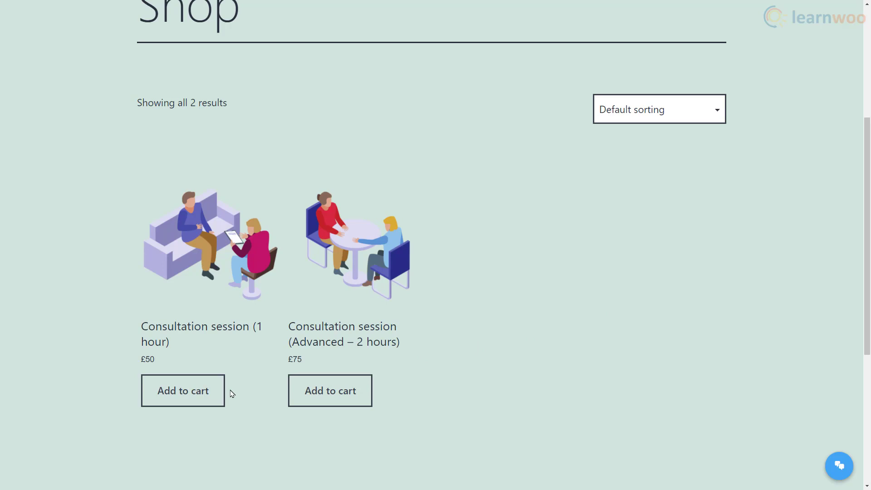
{"action": "left_click", "coordinate": [182, 393]}
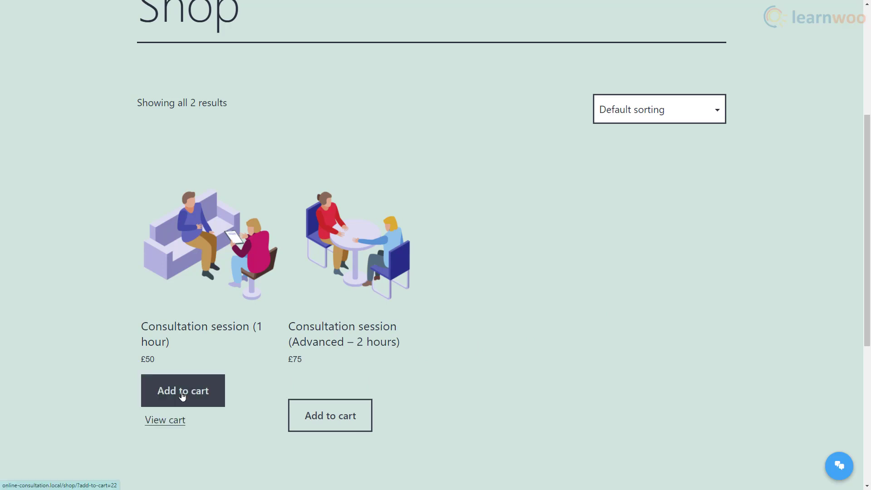
{"action": "left_click", "coordinate": [159, 421]}
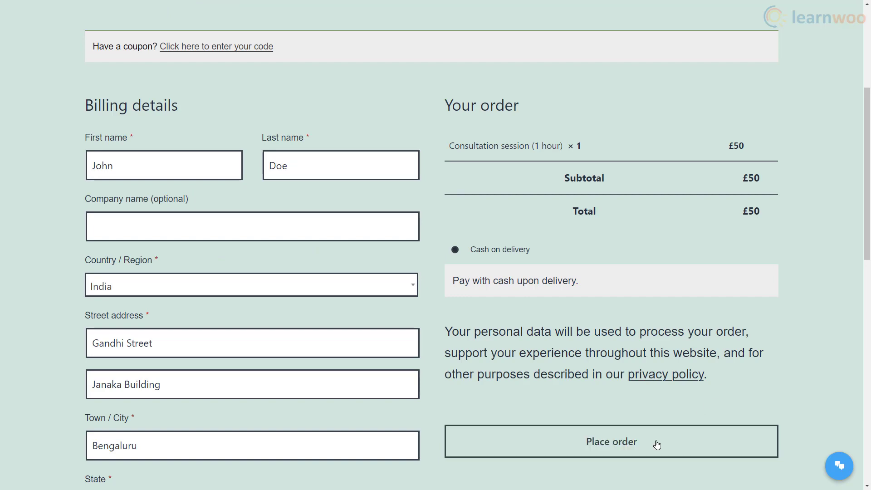
{"action": "left_click", "coordinate": [657, 443]}
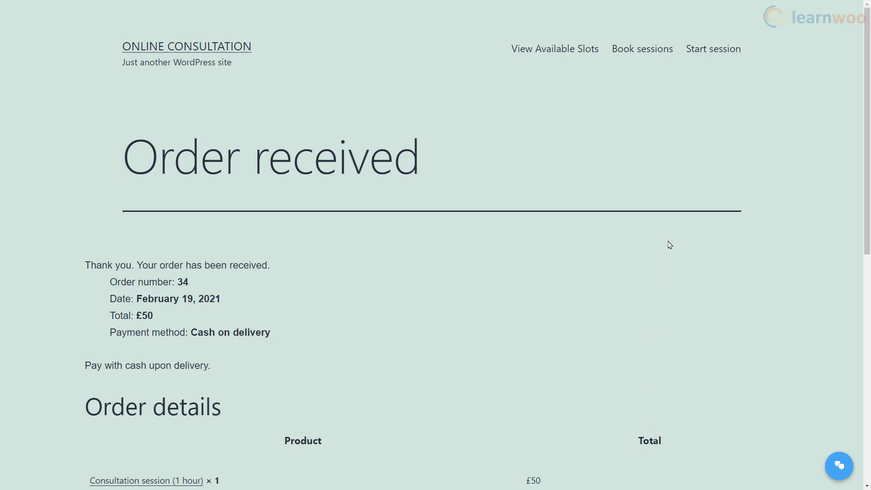
{"action": "left_click", "coordinate": [711, 57]}
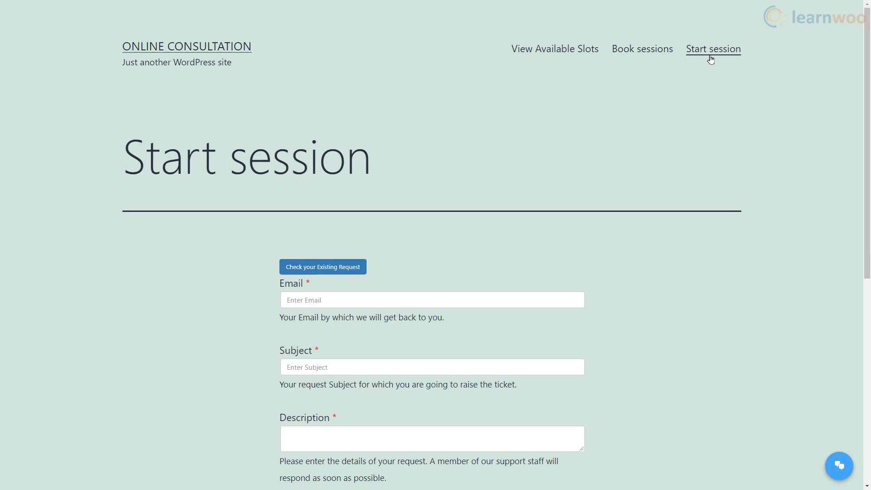
- Open the Consultation session scheduled ticket and paste the Zoom meeting link into the reply
{"action": "scroll", "coordinate": [738, 214], "scroll_direction": "down", "scroll_amount": 2}
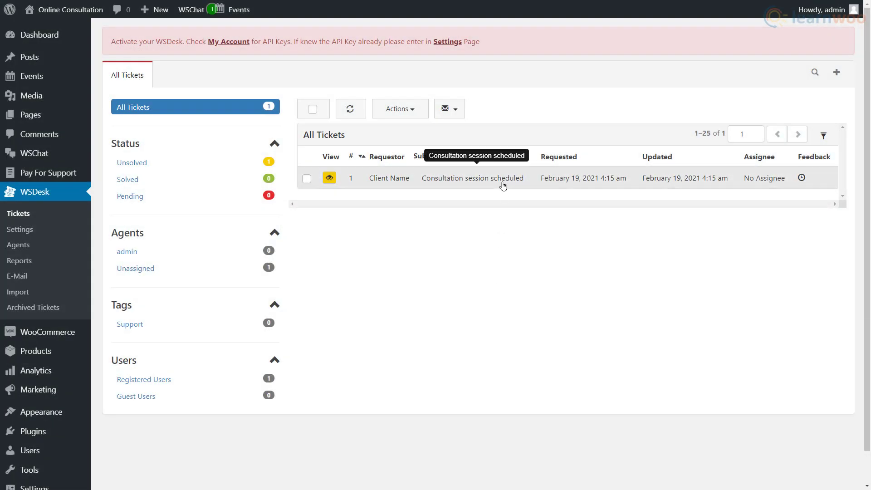
{"action": "left_click", "coordinate": [503, 178]}
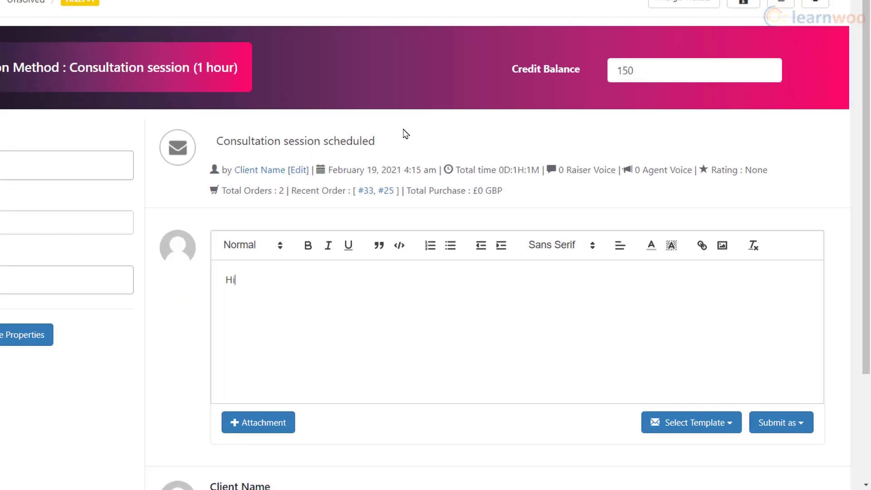
{"action": "type", "text": ", welcome to the "}
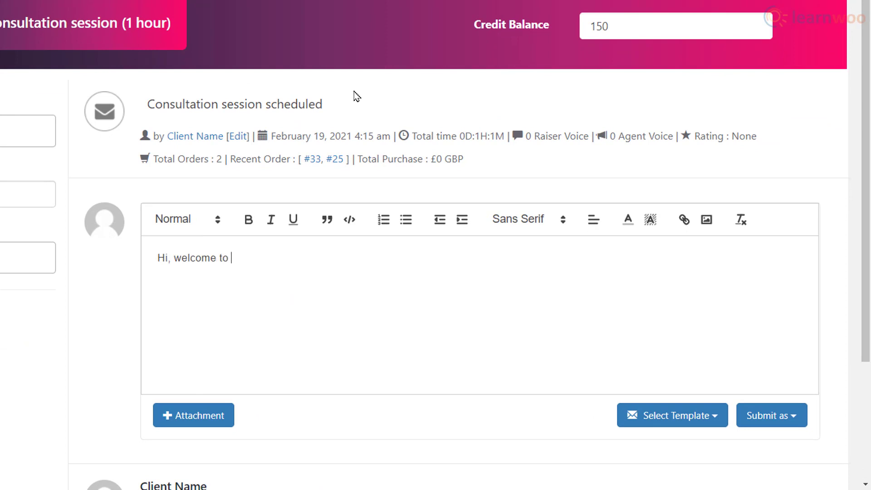
{"action": "type", "text": "sessio"}
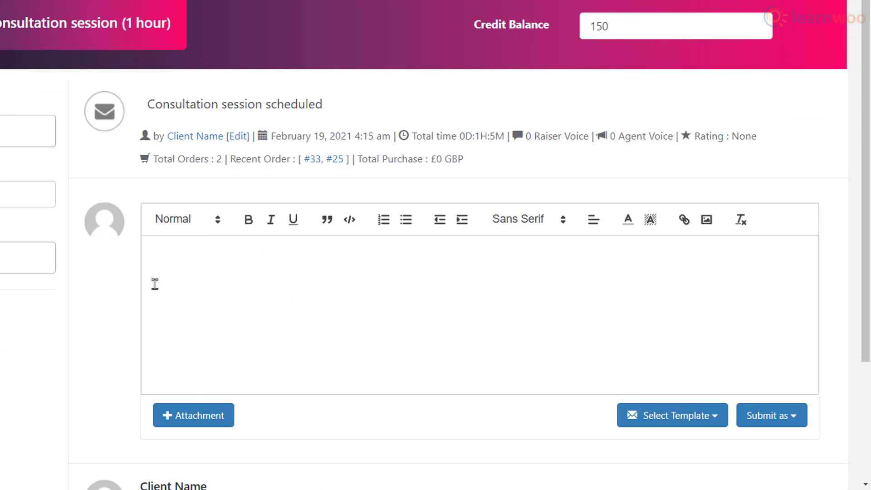
{"action": "left_click", "coordinate": [164, 266]}
{"action": "right_click", "coordinate": [171, 264]}
{"action": "left_click", "coordinate": [240, 147]}
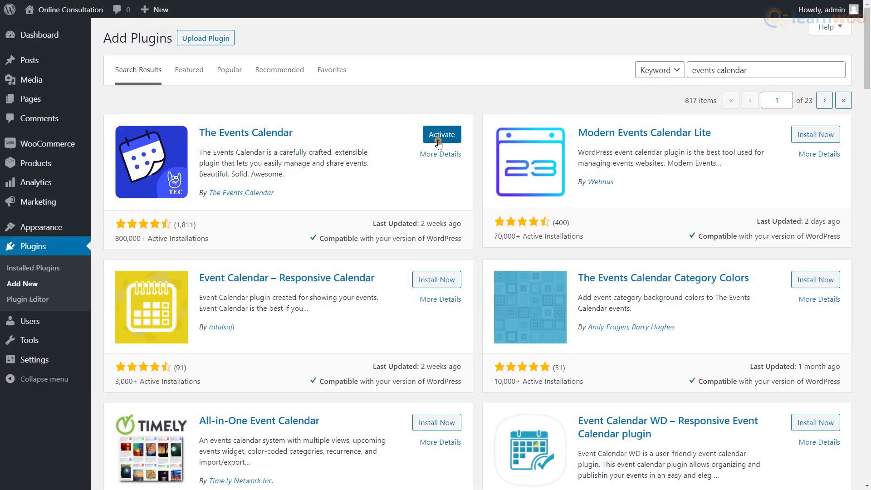
- Activate The Events Calendar and start a new event titled 'Available slot'
{"action": "left_click", "coordinate": [439, 134]}
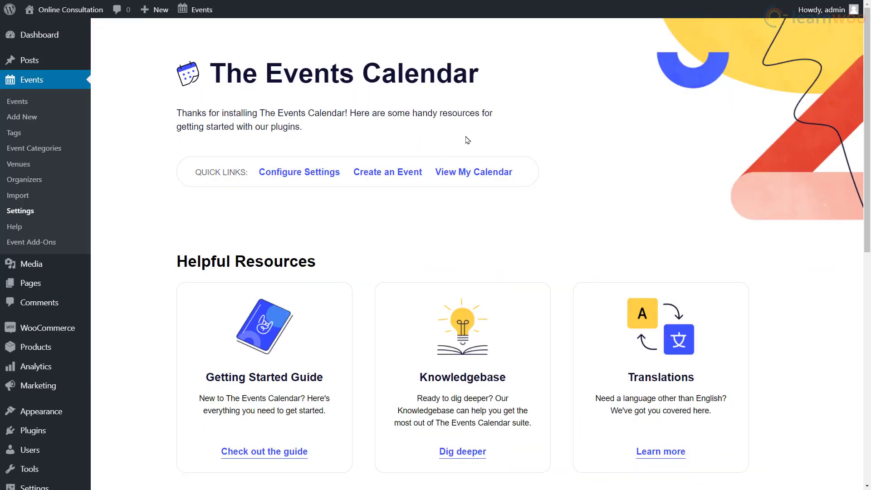
{"action": "left_click", "coordinate": [420, 172]}
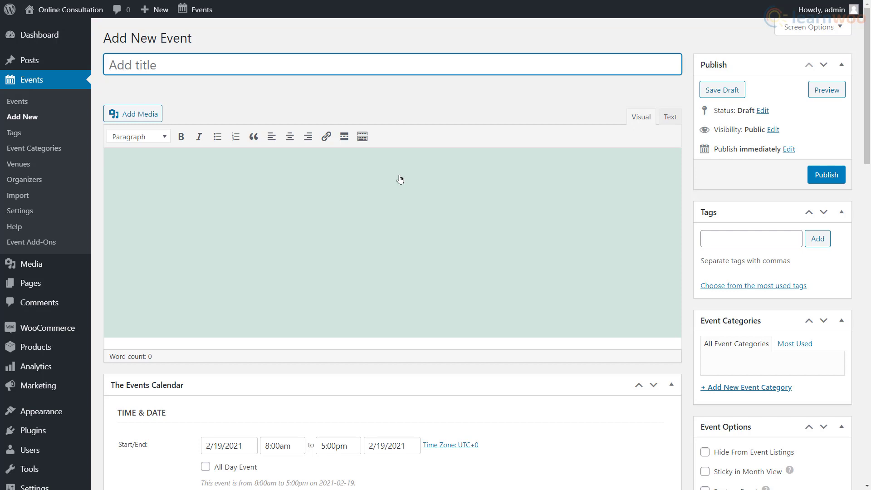
{"action": "type", "text": "Available slot"}
{"action": "scroll", "coordinate": [400, 179], "scroll_direction": "down", "scroll_amount": 4}
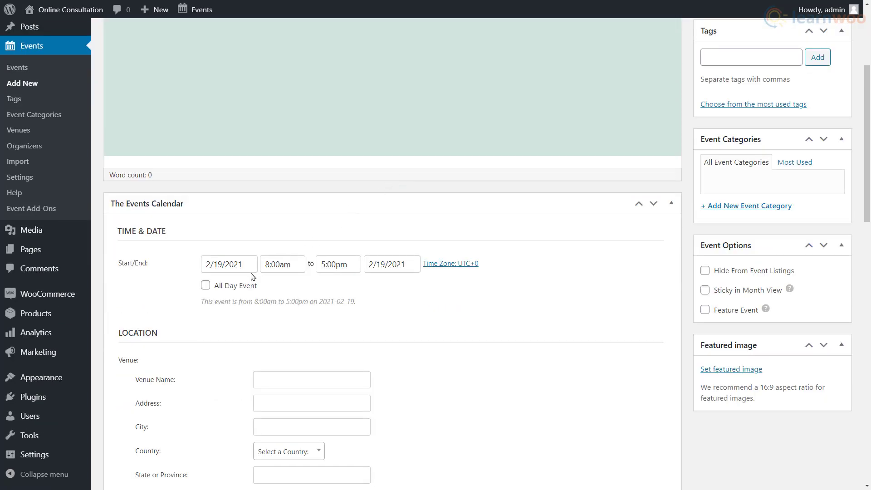
- Schedule the event for 2/22/2021, 10:00am to 11:00am, and publish it
{"action": "left_click", "coordinate": [241, 266]}
{"action": "left_click", "coordinate": [227, 407]}
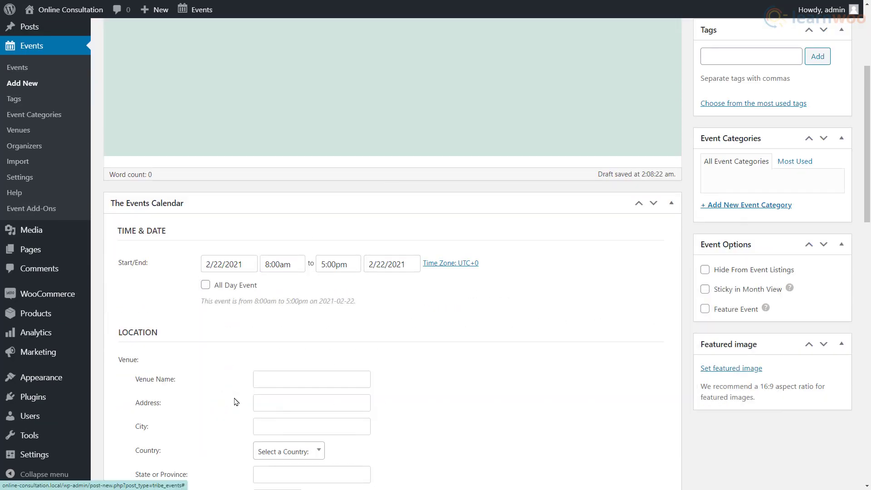
{"action": "left_click", "coordinate": [288, 264]}
{"action": "left_click", "coordinate": [278, 331]}
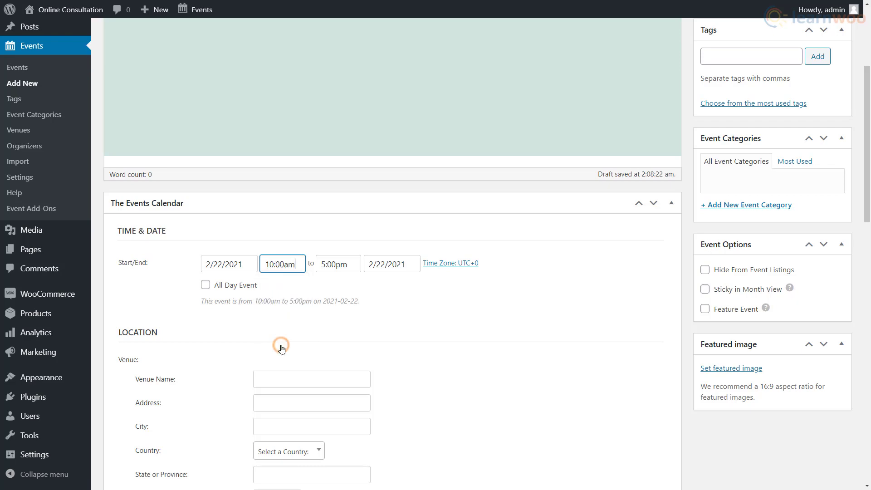
{"action": "left_click", "coordinate": [341, 269]}
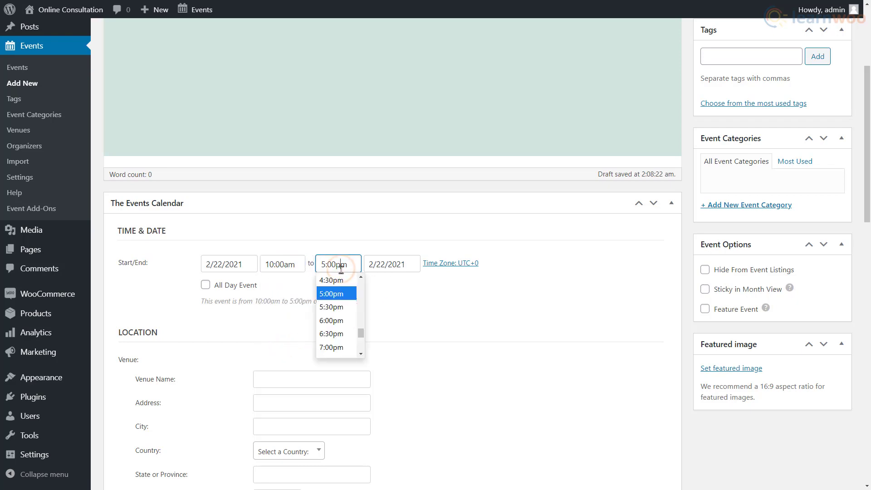
{"action": "scroll", "coordinate": [338, 313], "scroll_direction": "up", "scroll_amount": 5}
{"action": "left_click", "coordinate": [339, 331]}
{"action": "scroll", "coordinate": [521, 332], "scroll_direction": "down", "scroll_amount": 7}
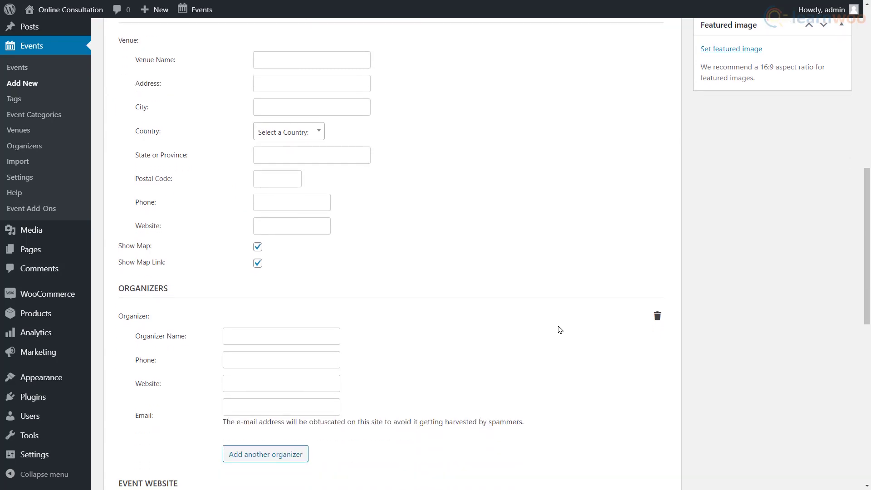
{"action": "scroll", "coordinate": [560, 330], "scroll_direction": "up", "scroll_amount": 10}
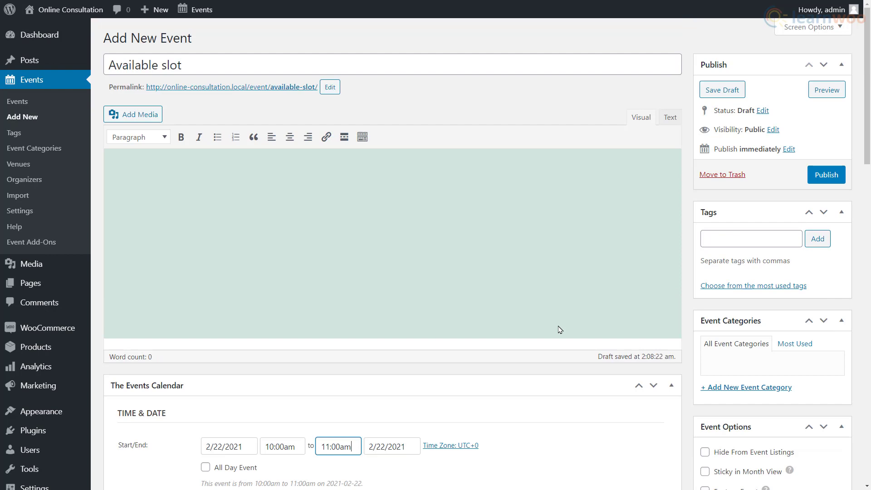
{"action": "left_click", "coordinate": [826, 183]}
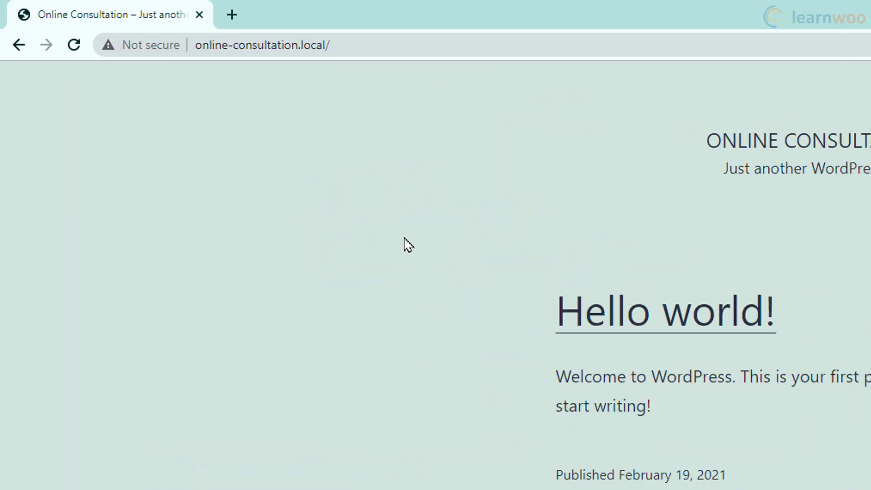
- Load online-consultation.local/events and select its address for copying
{"action": "left_click", "coordinate": [452, 57]}
{"action": "type", "text": "events"}
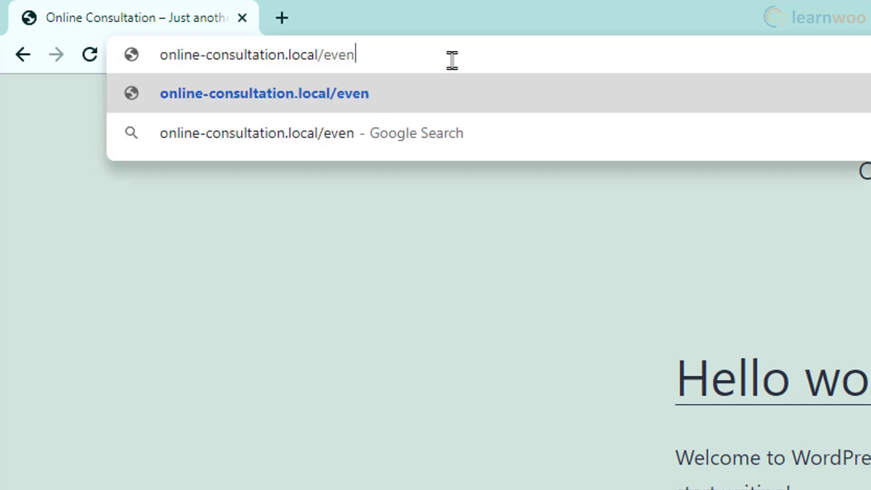
{"action": "key", "text": "Return"}
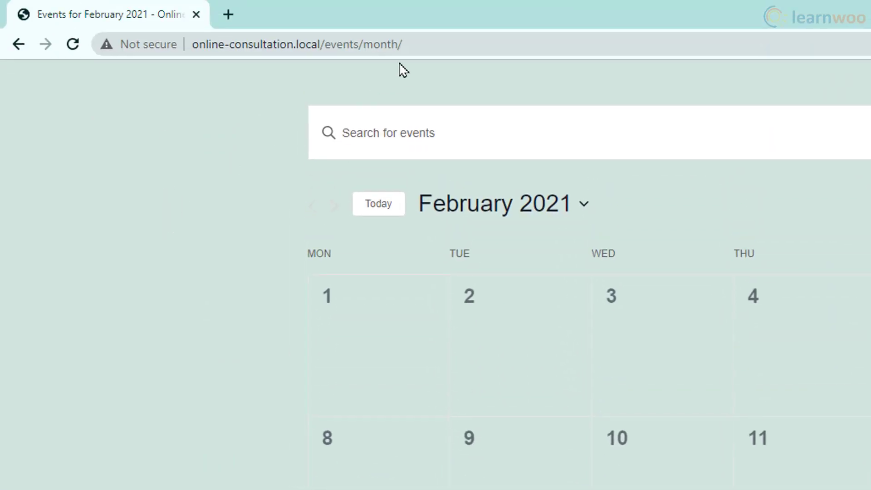
{"action": "left_click", "coordinate": [424, 38]}
{"action": "right_click", "coordinate": [383, 45]}
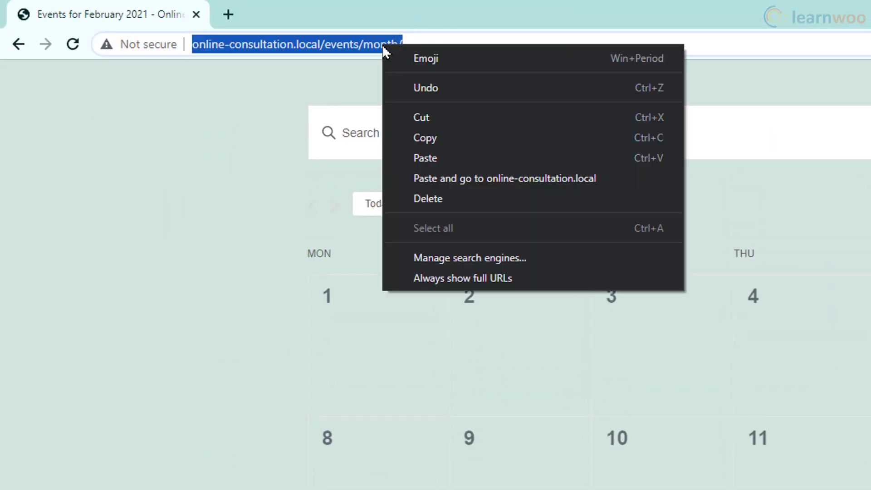
- Copy the events calendar URL and paste it as a new custom menu link
{"action": "left_click", "coordinate": [430, 139]}
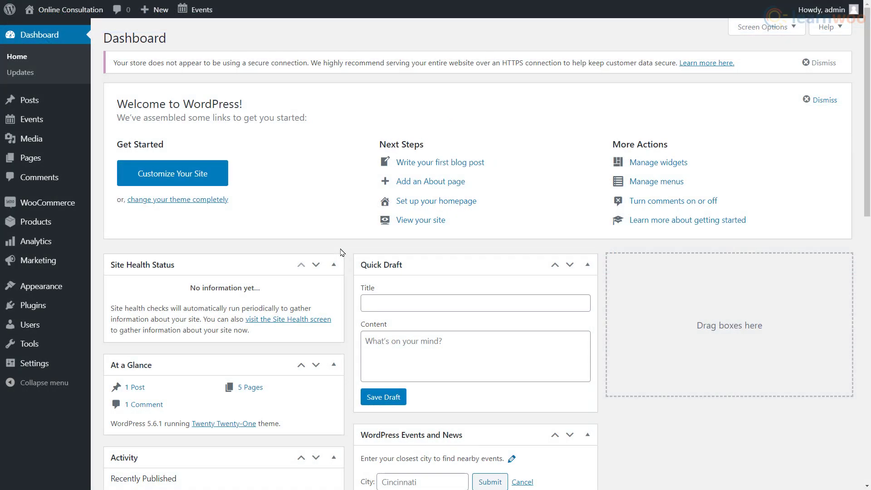
{"action": "mouse_move", "coordinate": [72, 287]}
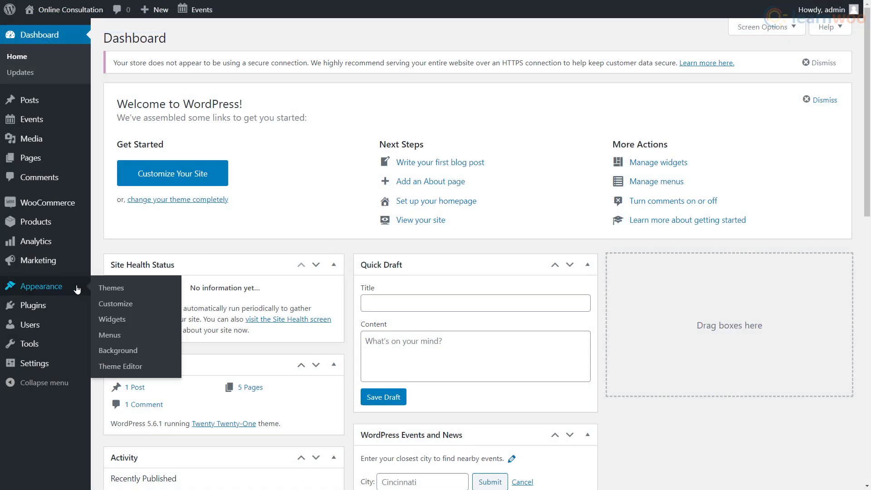
{"action": "left_click", "coordinate": [133, 337]}
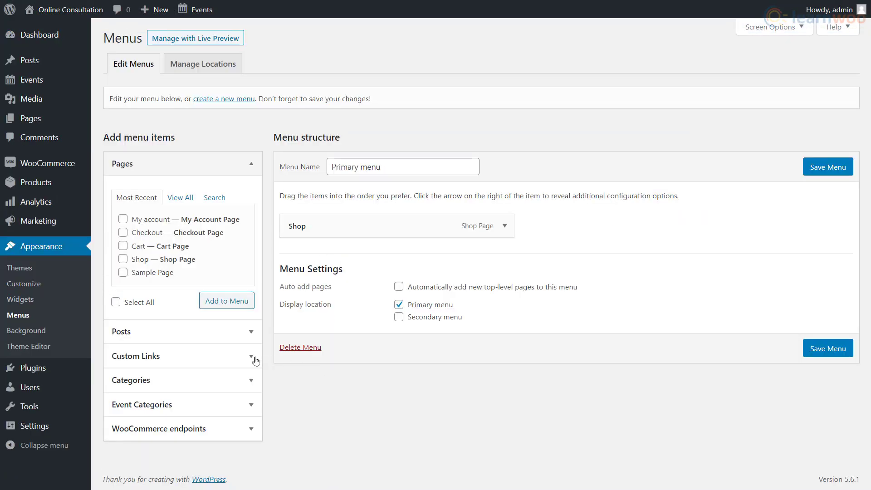
{"action": "left_click", "coordinate": [249, 361]}
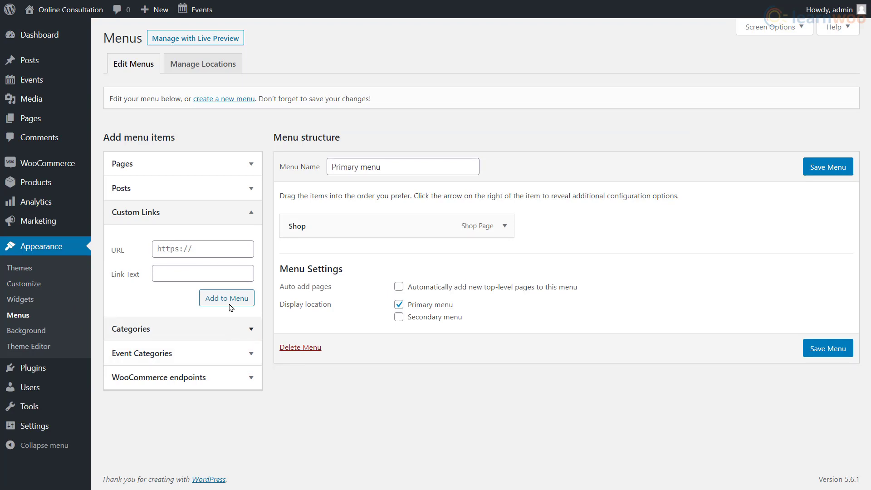
{"action": "left_click", "coordinate": [215, 249]}
{"action": "right_click", "coordinate": [215, 249]}
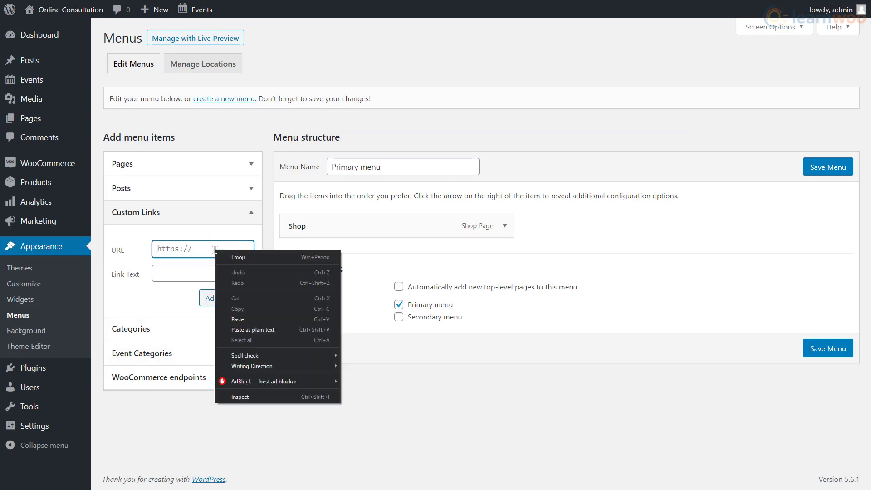
{"action": "left_click", "coordinate": [247, 319]}
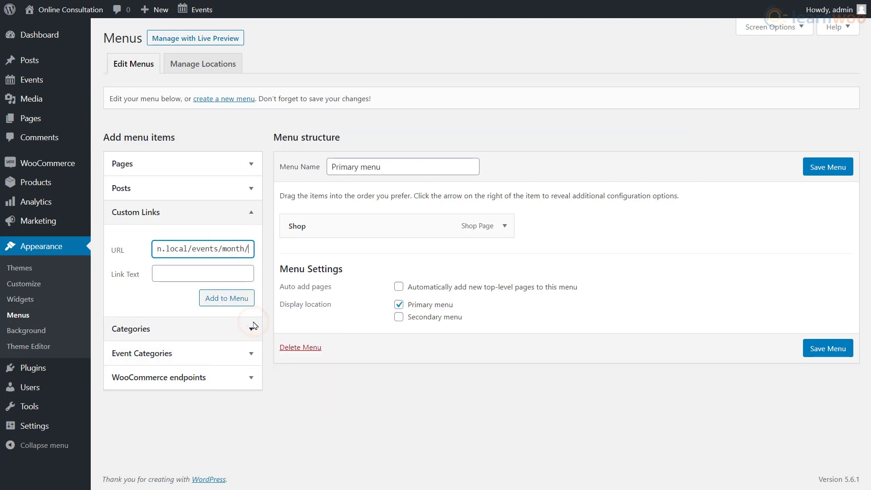
- Label the link 'View Available Slots' and add it to the Primary menu
{"action": "left_click", "coordinate": [210, 272]}
{"action": "type", "text": "View Availab"}
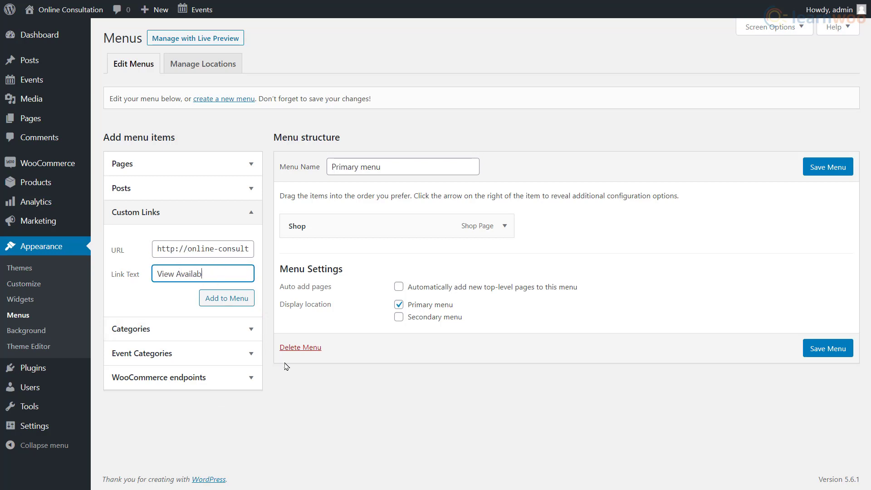
{"action": "type", "text": "le Slots"}
{"action": "left_click", "coordinate": [237, 305]}
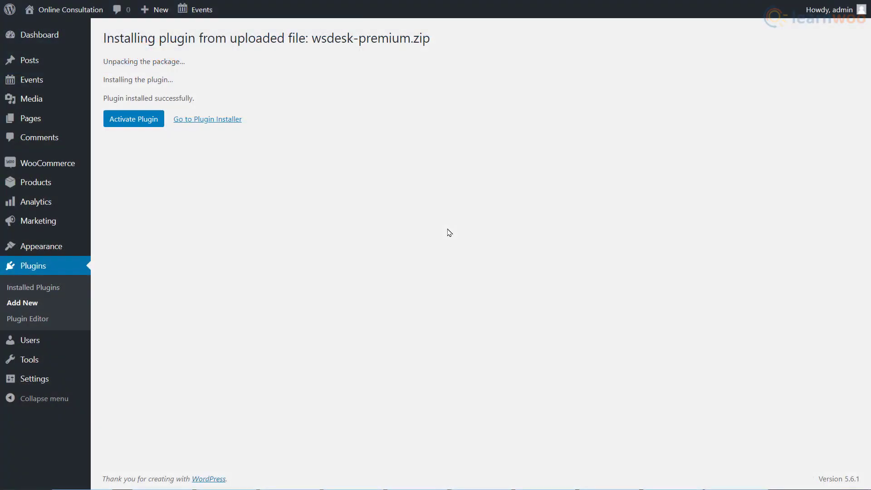
- Activate WSDesk Premium and launch its quick setup wizard
{"action": "left_click", "coordinate": [133, 122]}
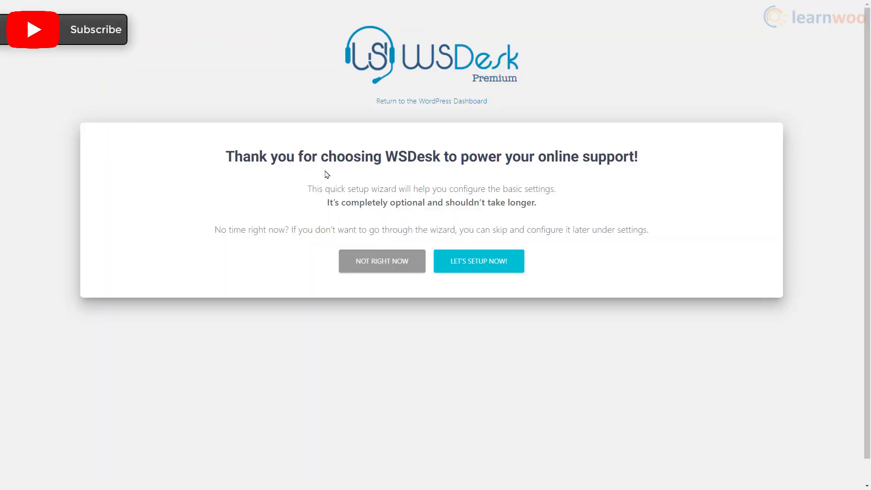
{"action": "left_click", "coordinate": [465, 272]}
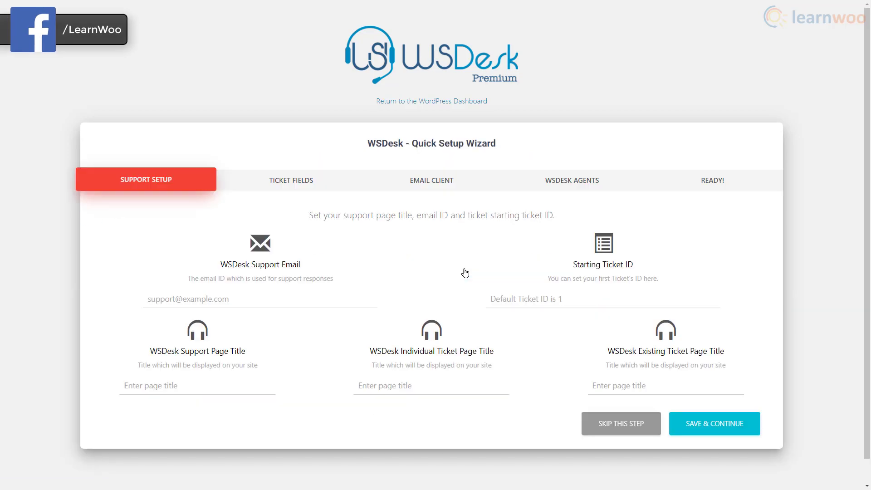
- Enter the support e-mail address and page titles Start session, Session and Your session
{"action": "left_click", "coordinate": [347, 297]}
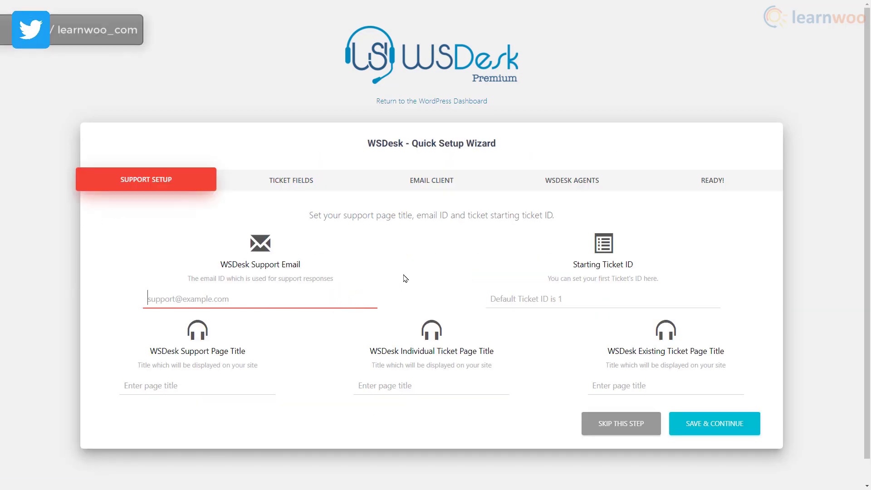
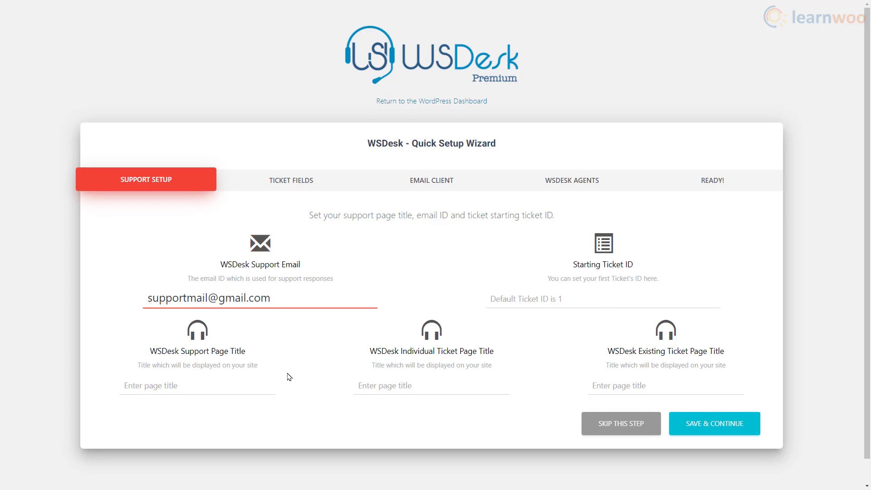
{"action": "left_click", "coordinate": [222, 385]}
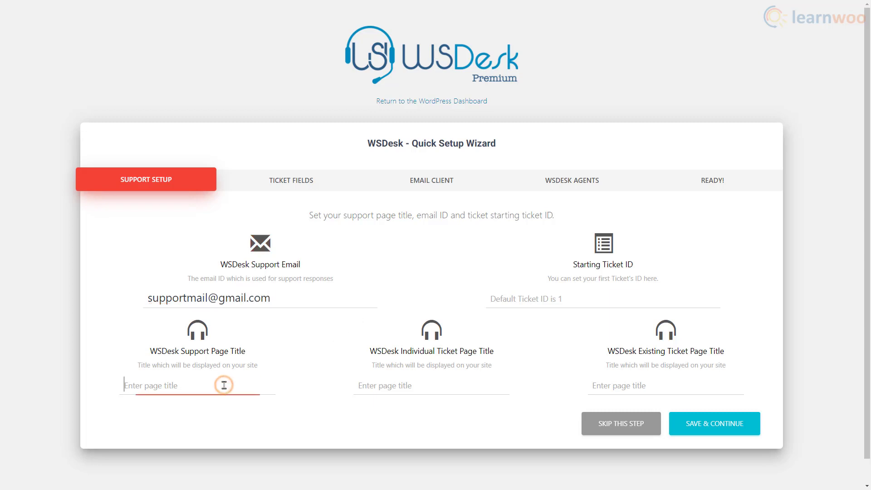
{"action": "type", "text": "Start sessi"}
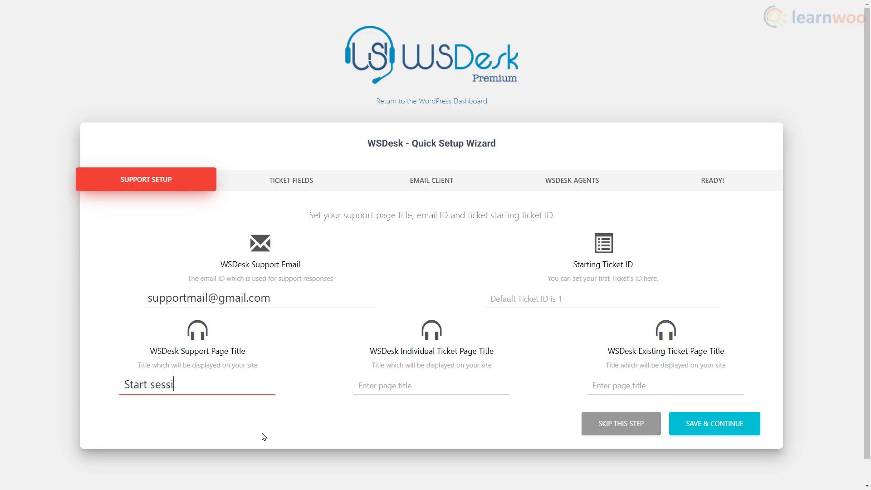
{"action": "type", "text": "on"}
{"action": "left_click", "coordinate": [372, 386]}
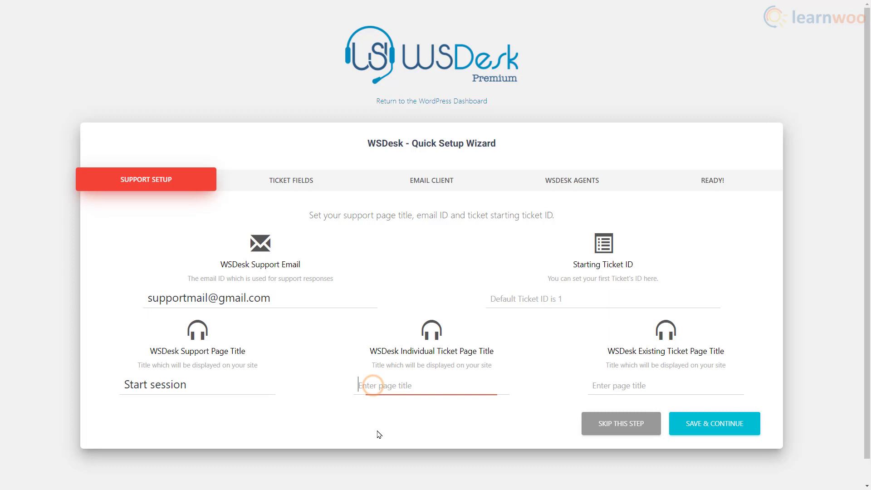
{"action": "type", "text": "Session"}
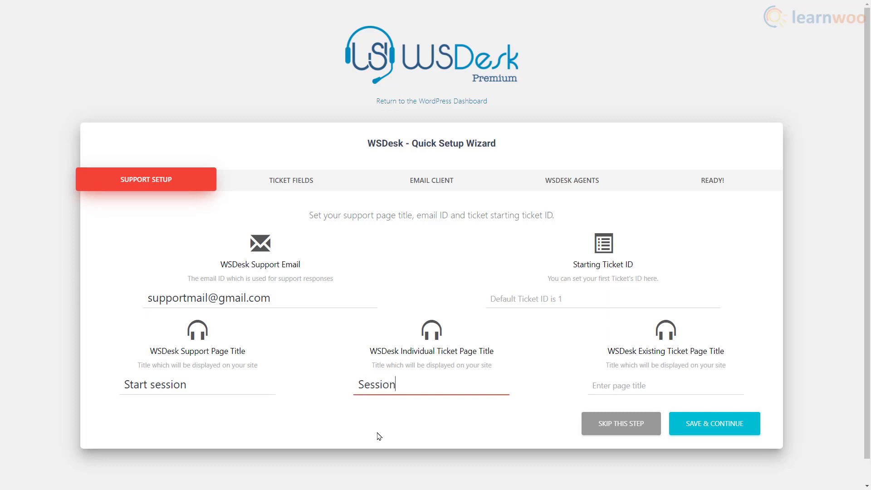
{"action": "left_click", "coordinate": [602, 384]}
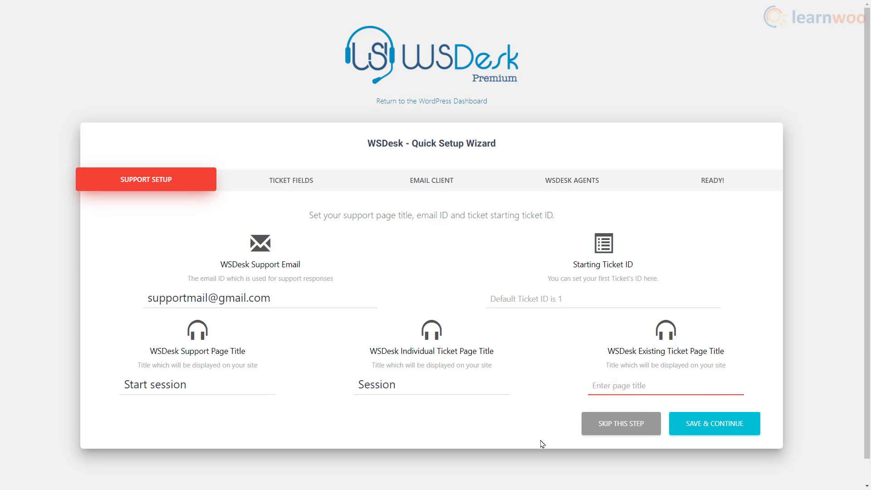
{"action": "type", "text": "Your sessions"}
- Save the support setup and advance past Ticket Fields to the Email Client step
{"action": "left_click", "coordinate": [707, 433]}
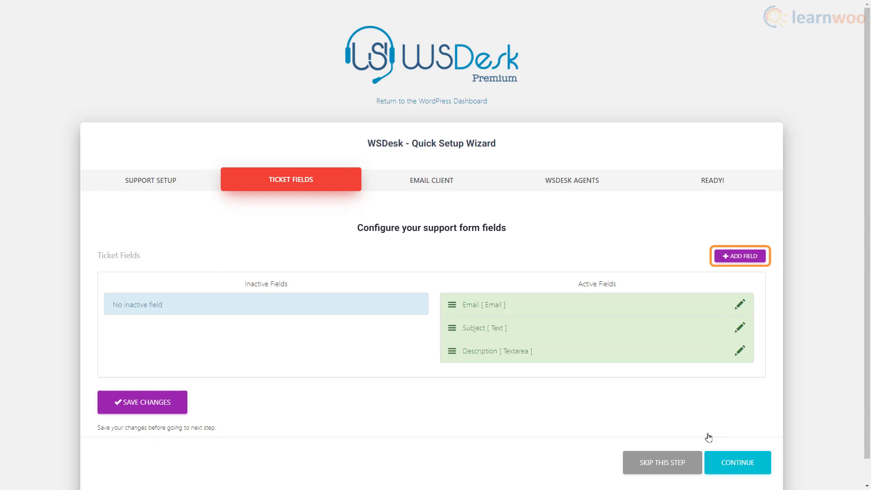
{"action": "left_click", "coordinate": [737, 463]}
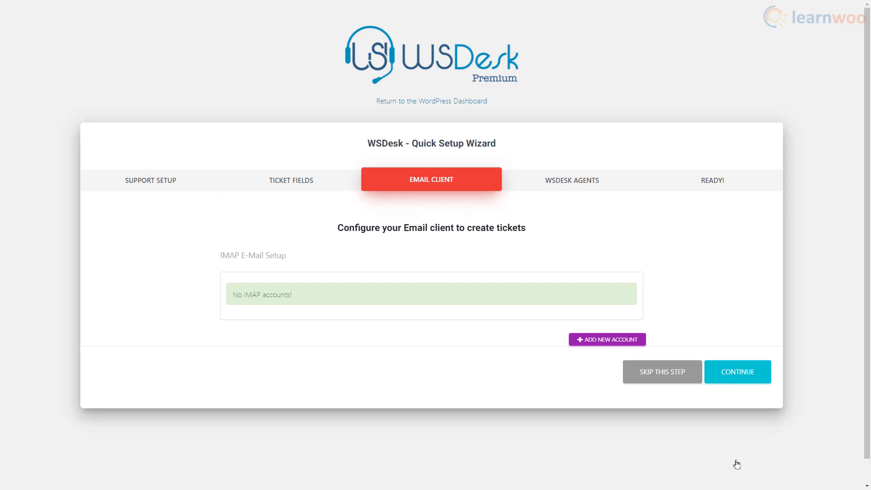
- Add a new IMAP account with server imap.gmail.com and port 993
{"action": "left_click", "coordinate": [607, 345]}
{"action": "scroll", "coordinate": [700, 375], "scroll_direction": "down", "scroll_amount": 4}
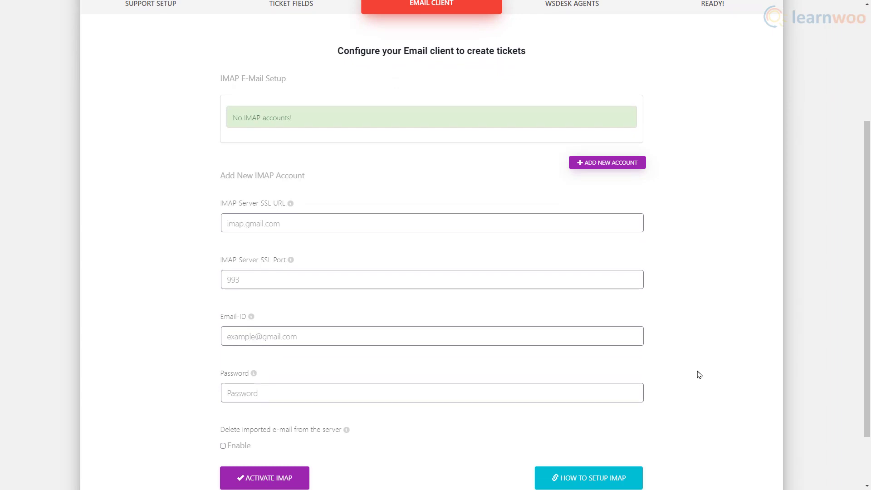
{"action": "left_click", "coordinate": [422, 224]}
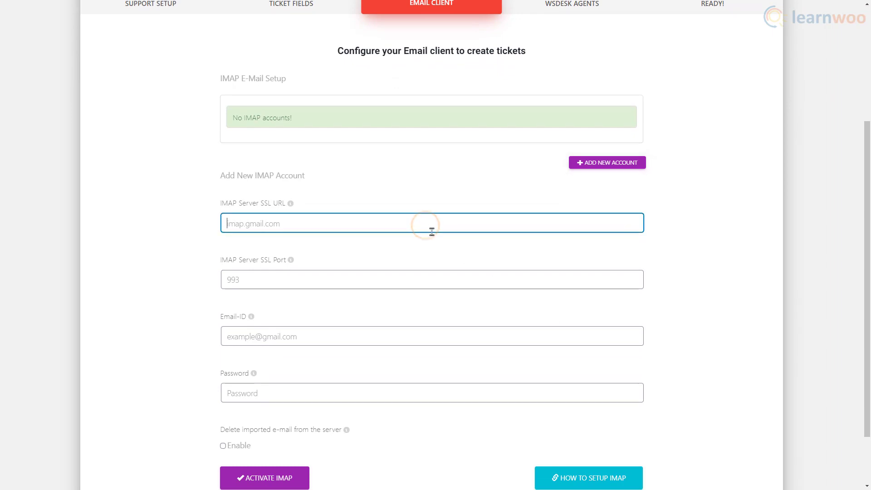
{"action": "type", "text": "imap.gmail.com"}
{"action": "left_click", "coordinate": [610, 281]}
- Enter the support Gmail address and the mailbox password, then continue to Agents
{"action": "left_click", "coordinate": [603, 334]}
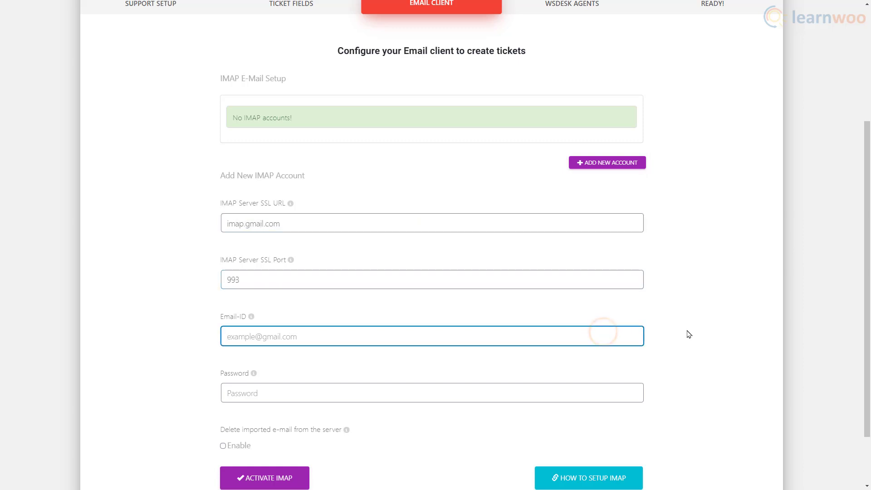
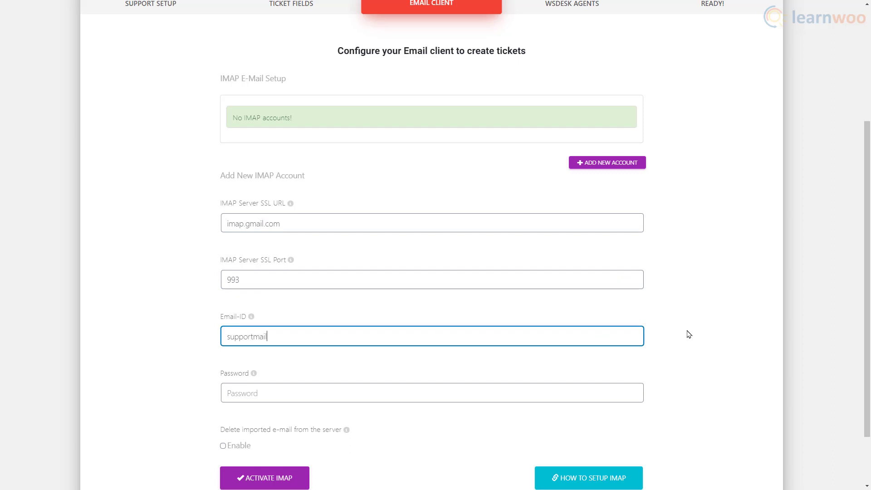
{"action": "left_click", "coordinate": [620, 387]}
{"action": "type", "text": "*****************"}
{"action": "scroll", "coordinate": [621, 387], "scroll_direction": "down", "scroll_amount": 2}
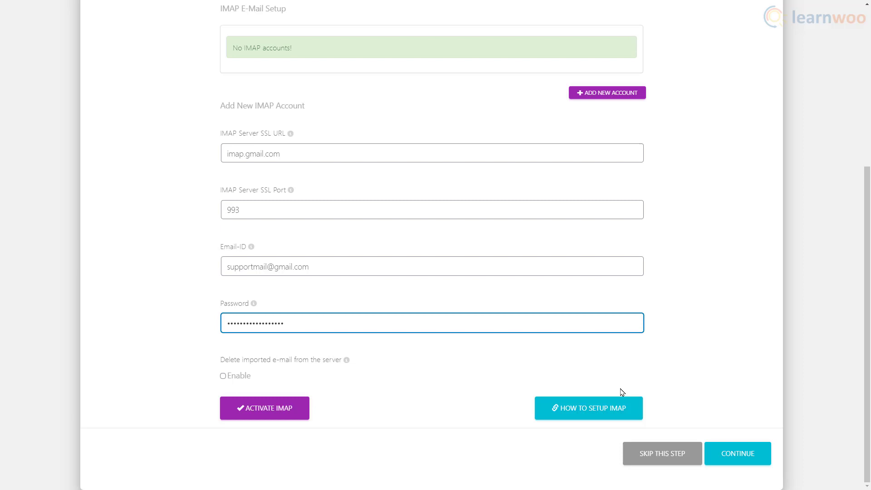
{"action": "left_click", "coordinate": [727, 463]}
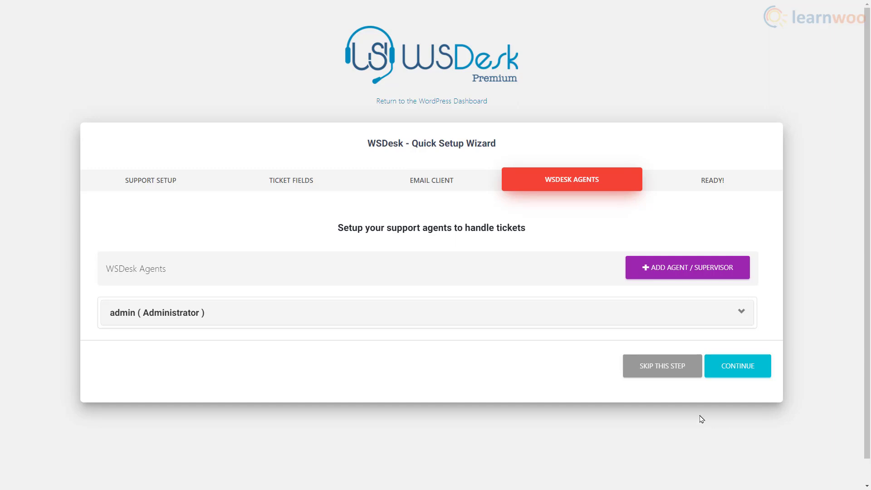
- Add a helpdesk user with the WSDesk Supervisor role and finish the wizard
{"action": "left_click", "coordinate": [692, 282]}
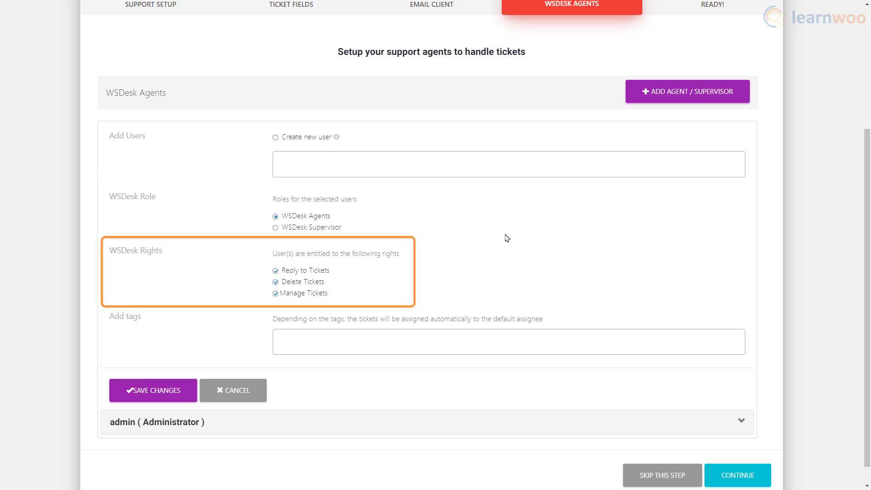
{"action": "left_click", "coordinate": [276, 229]}
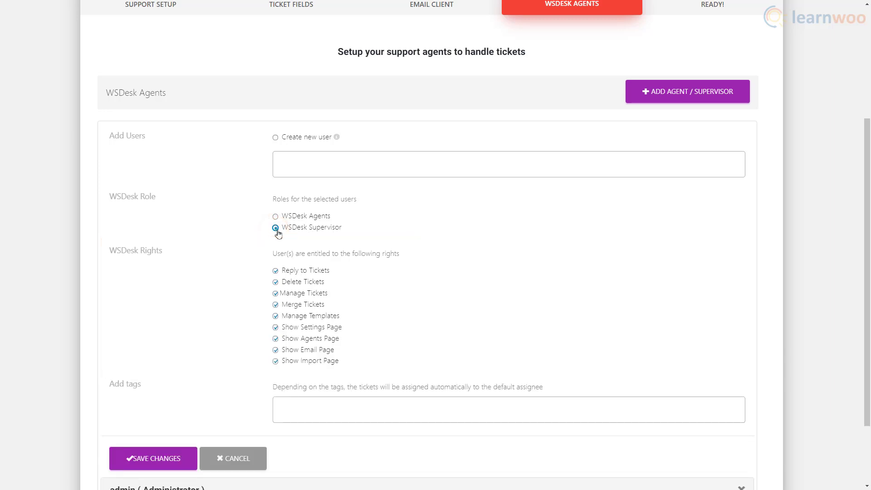
{"action": "scroll", "coordinate": [554, 271], "scroll_direction": "down", "scroll_amount": 2}
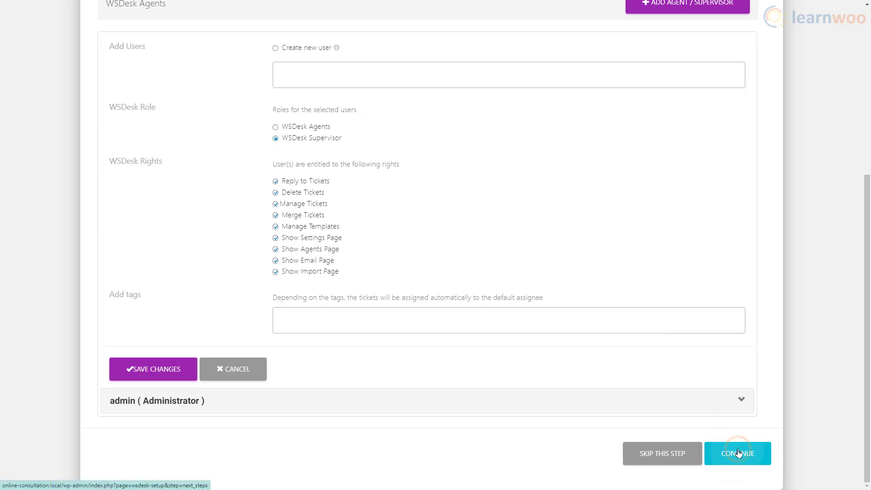
{"action": "left_click", "coordinate": [738, 452]}
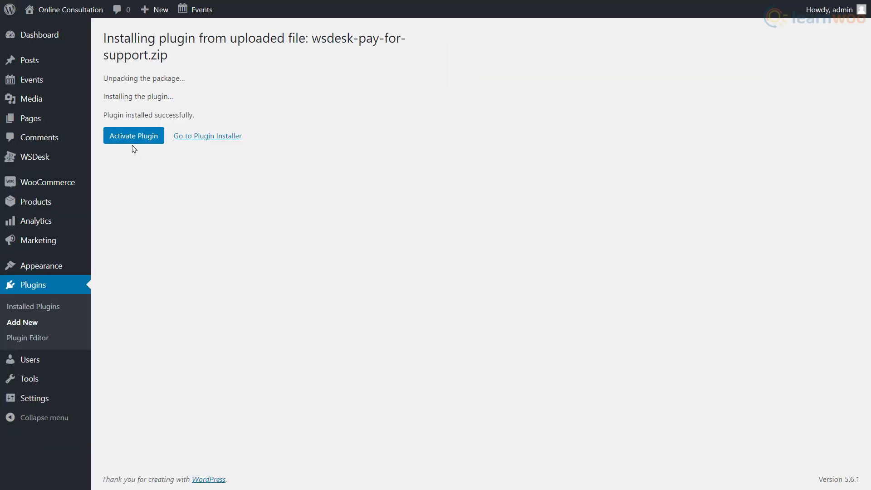
- Activate WSDesk - Pay For Support and open its credit rule settings
{"action": "left_click", "coordinate": [127, 138]}
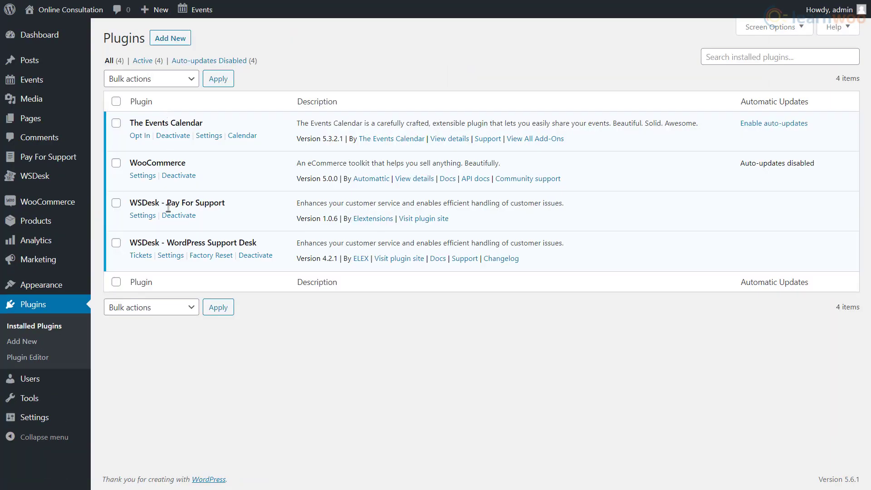
{"action": "left_click", "coordinate": [141, 221]}
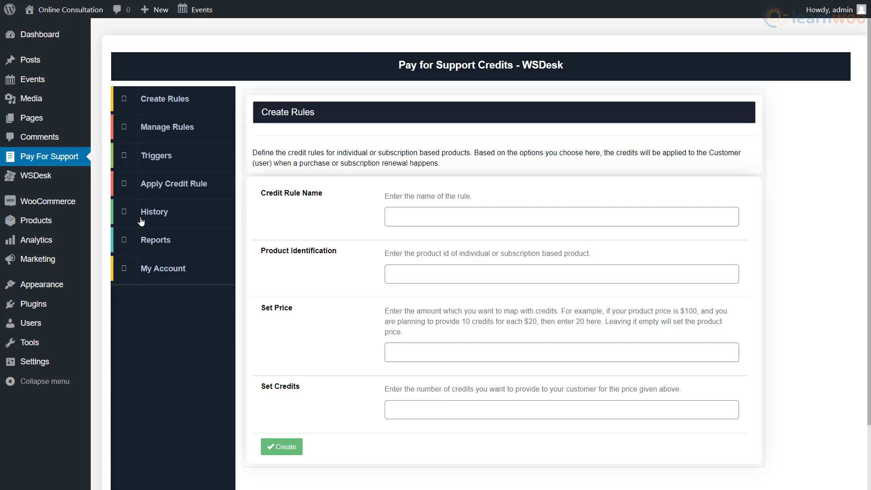
- Publish 'Consultation session (1 hour)' as a virtual, sold-individually product priced 50
{"action": "mouse_move", "coordinate": [72, 221]}
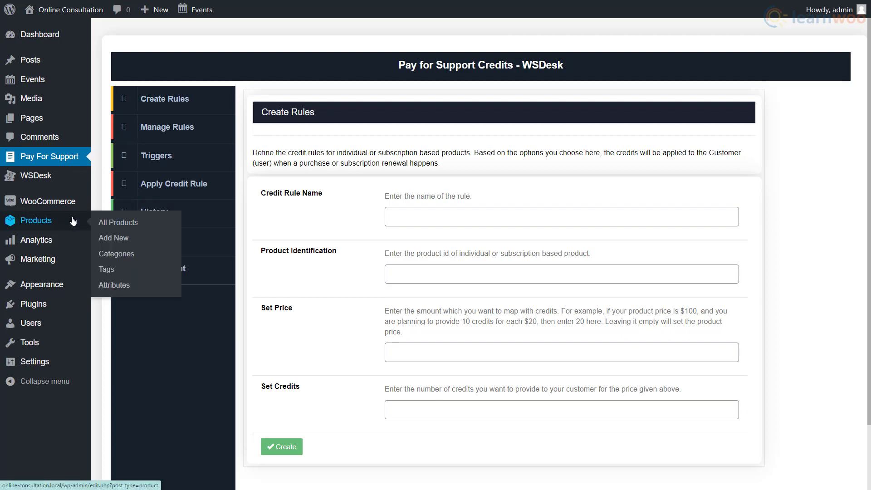
{"action": "left_click", "coordinate": [136, 238]}
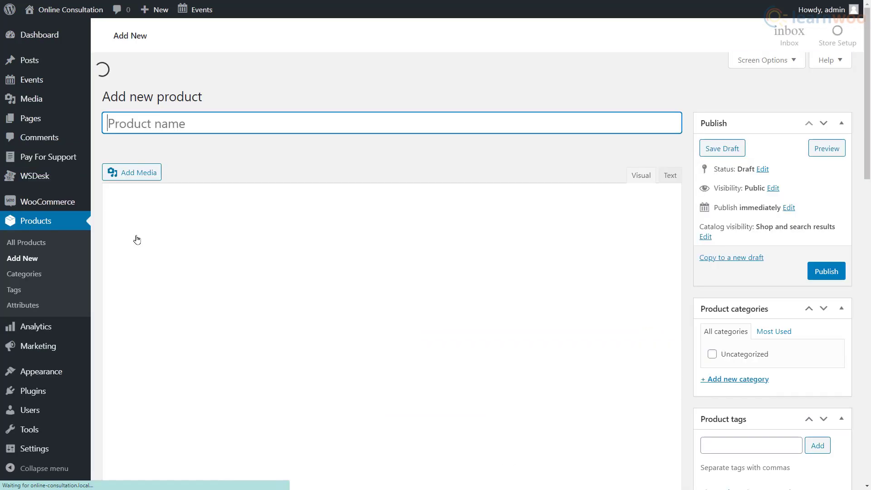
{"action": "type", "text": "Consultation"}
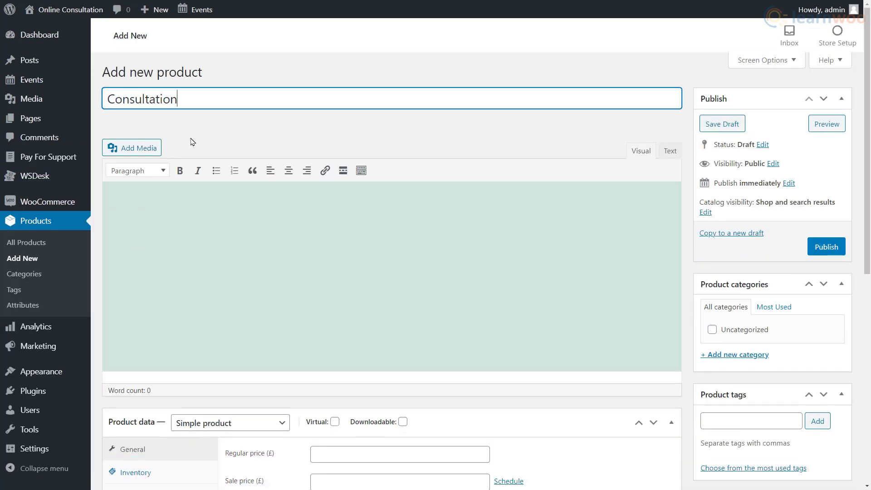
{"action": "type", "text": " session (1 hour"}
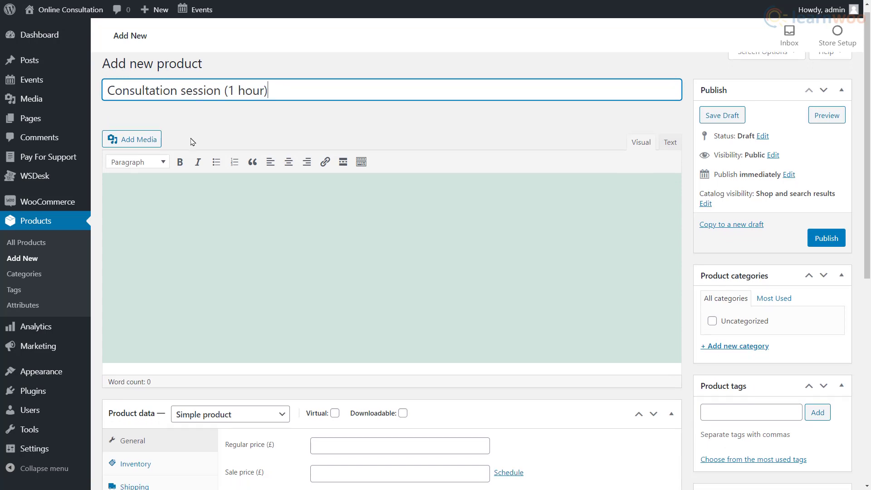
{"action": "scroll", "coordinate": [193, 143], "scroll_direction": "down", "scroll_amount": 6}
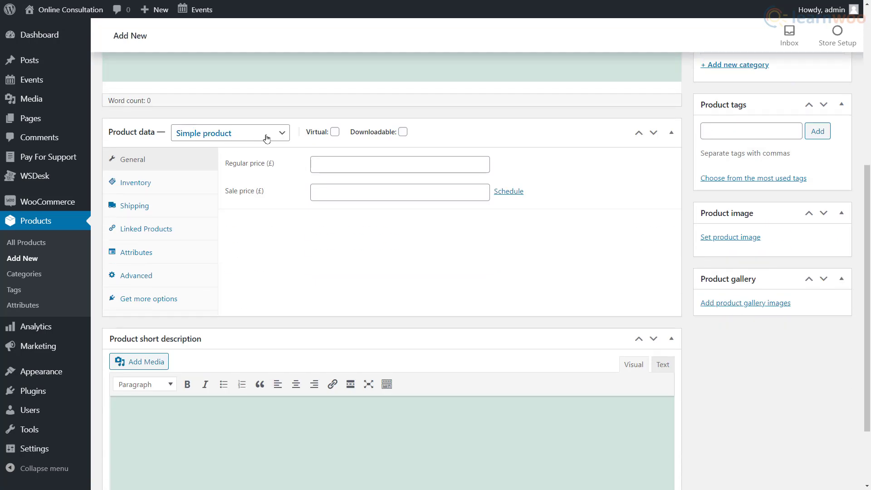
{"action": "left_click", "coordinate": [335, 132]}
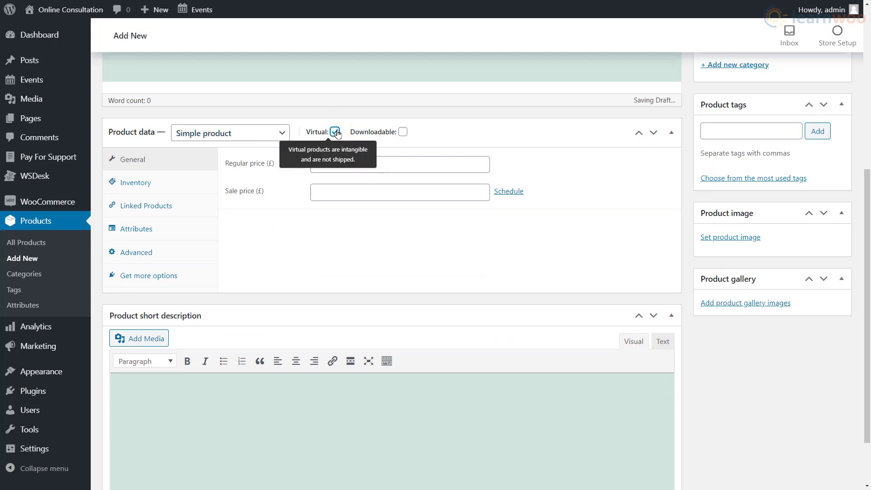
{"action": "left_click", "coordinate": [382, 159]}
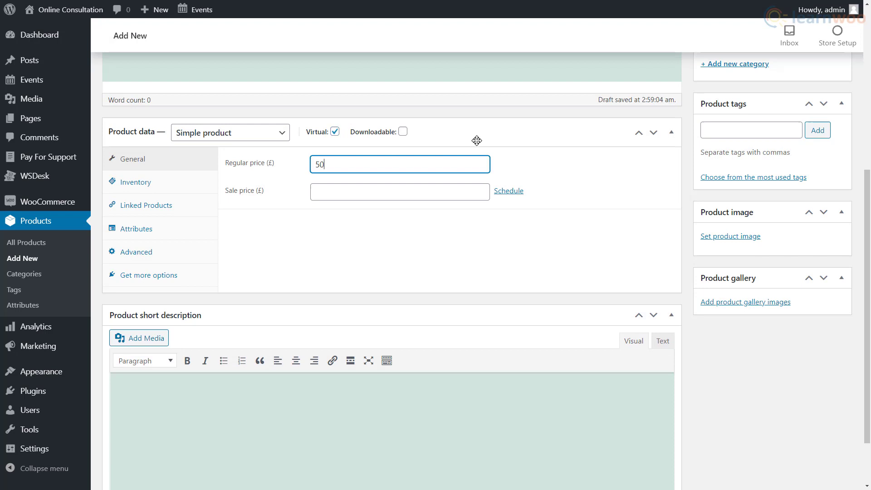
{"action": "left_click", "coordinate": [184, 189]}
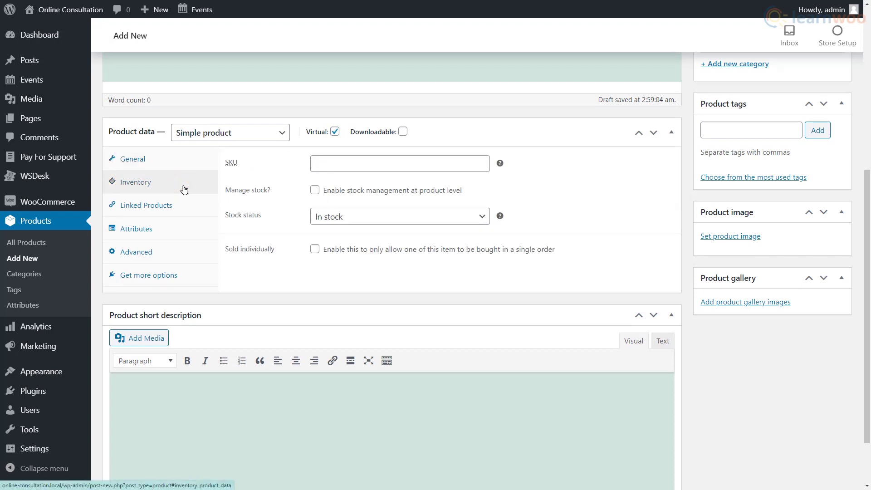
{"action": "left_click", "coordinate": [315, 250]}
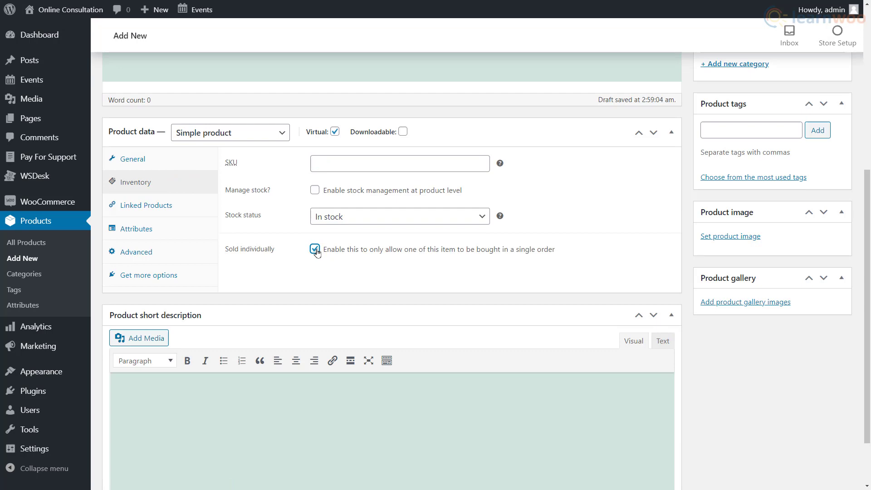
{"action": "scroll", "coordinate": [567, 243], "scroll_direction": "up", "scroll_amount": 6}
{"action": "left_click", "coordinate": [815, 242]}
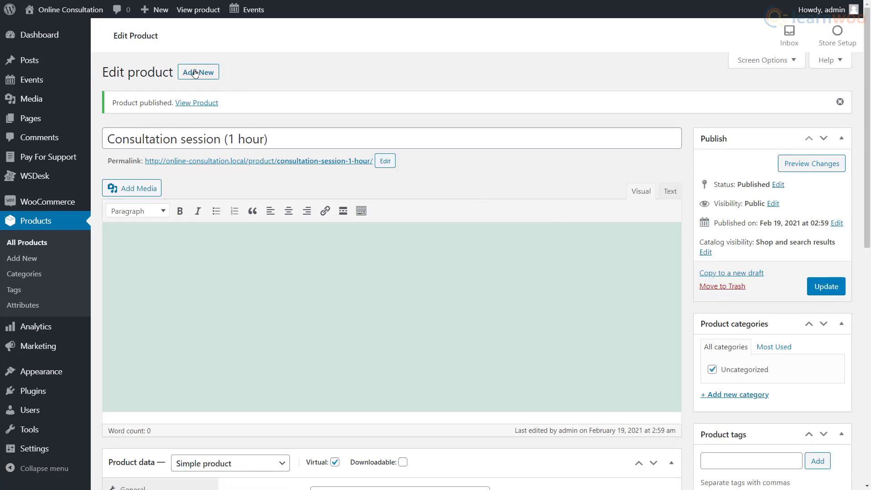
- Begin a second, advanced consultation product, entering its name and regular price
{"action": "left_click", "coordinate": [195, 73]}
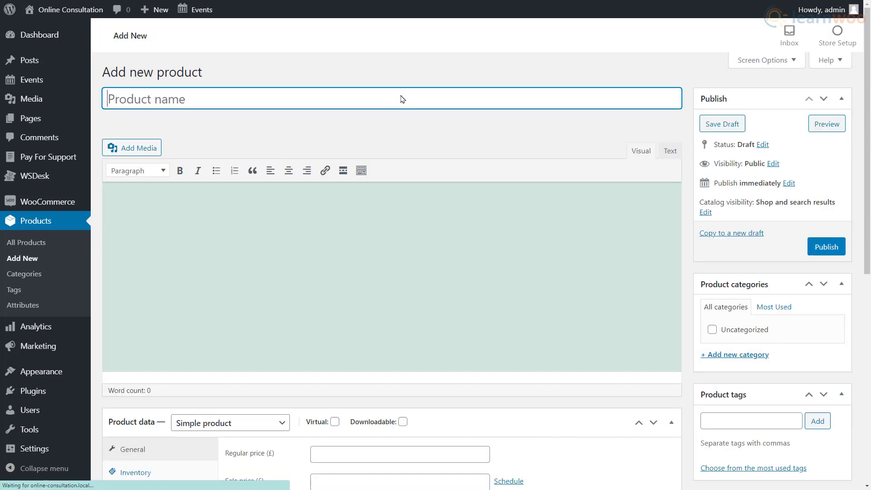
{"action": "type", "text": "Consultation session (Advanced - 2 hours"}
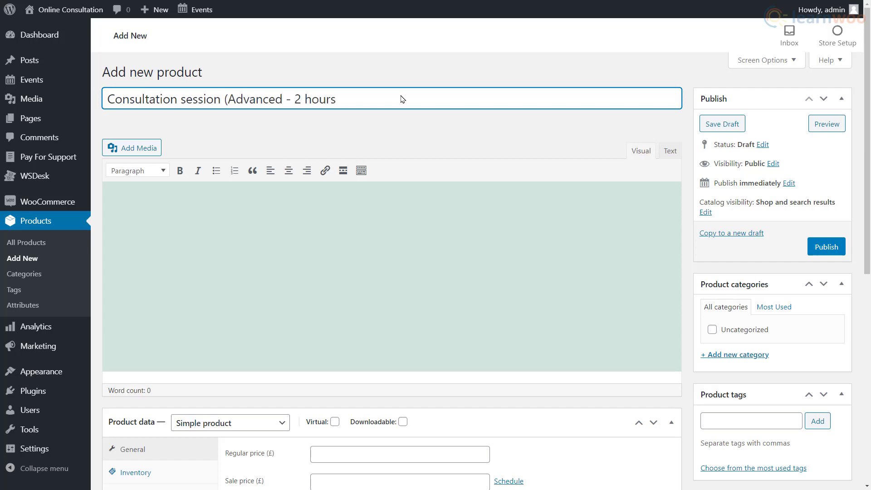
{"action": "scroll", "coordinate": [401, 97], "scroll_direction": "down", "scroll_amount": 7}
{"action": "left_click", "coordinate": [370, 150]}
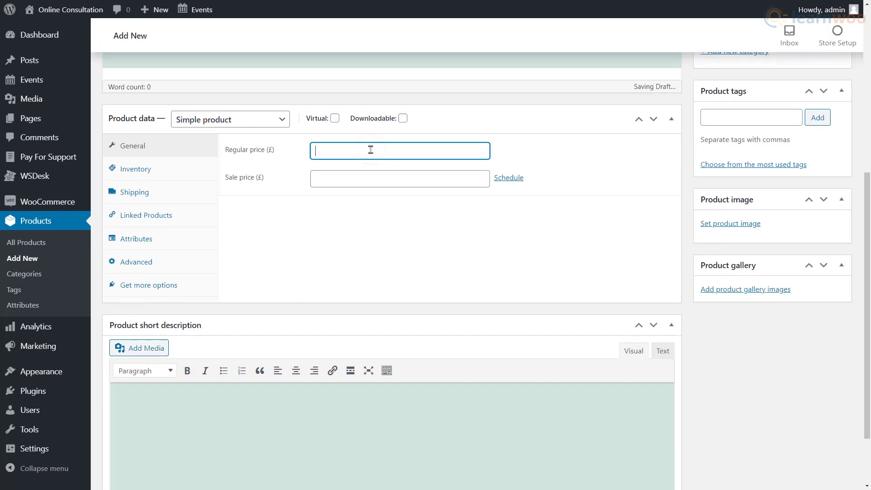
{"action": "type", "text": "7"}
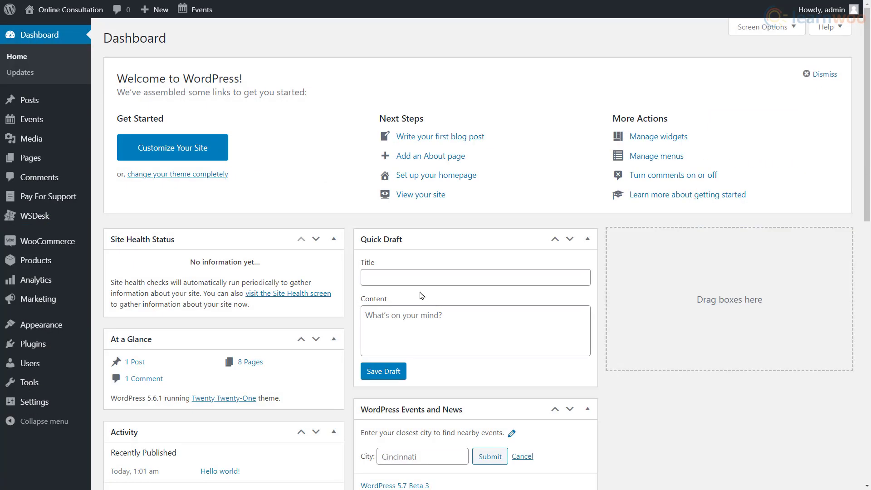
- Rename the Primary menu's Shop item to 'Book sessions' and save the menu
{"action": "mouse_move", "coordinate": [68, 323]}
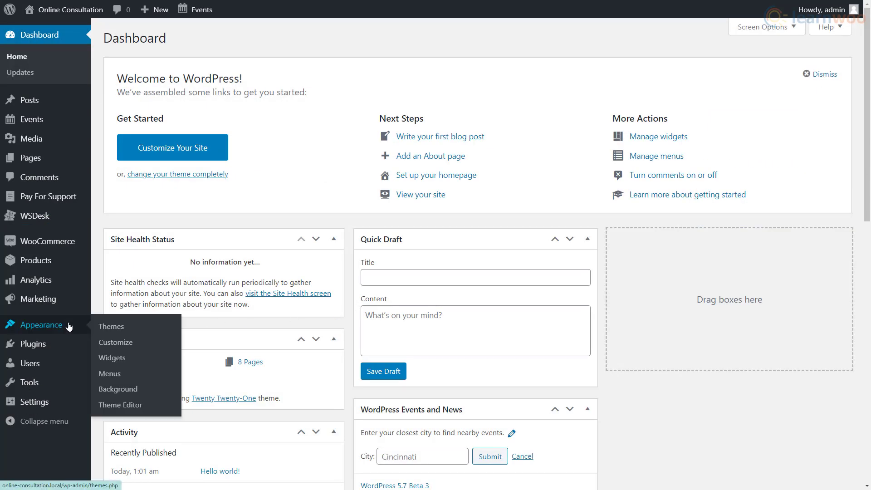
{"action": "left_click", "coordinate": [134, 377]}
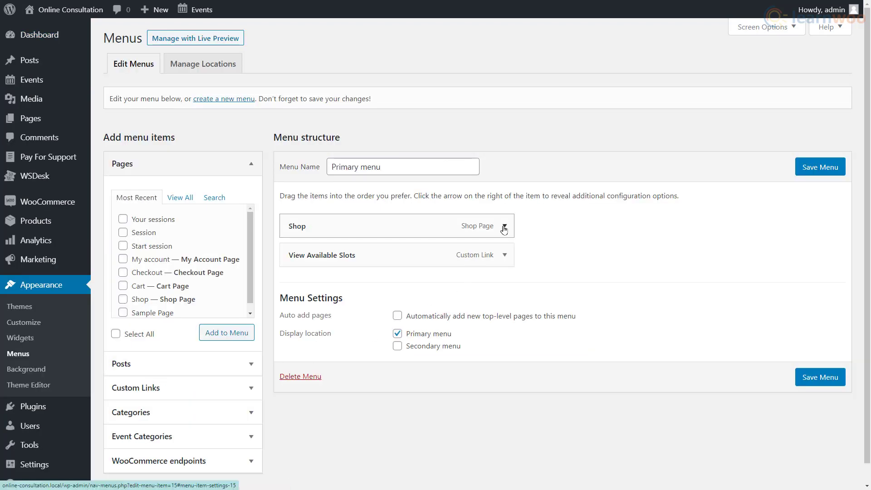
{"action": "left_click", "coordinate": [504, 227]}
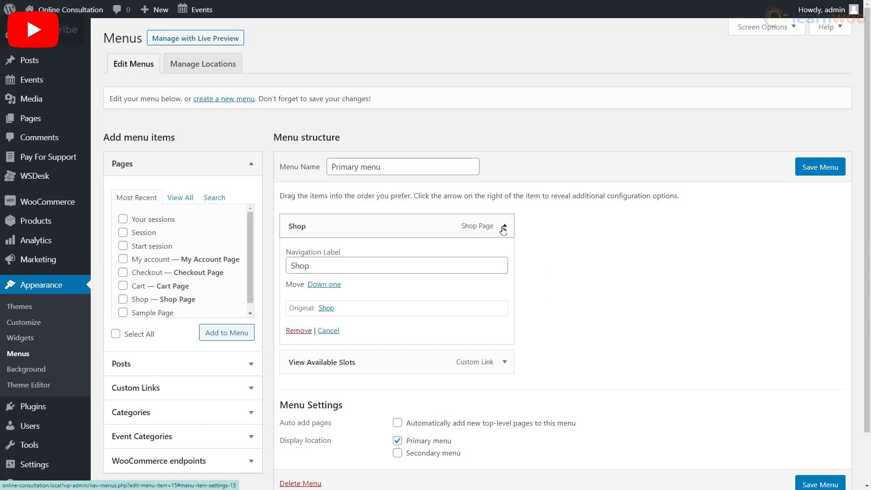
{"action": "left_click", "coordinate": [318, 265]}
{"action": "left_click_drag", "start_coordinate": [318, 265], "coordinate": [290, 267]}
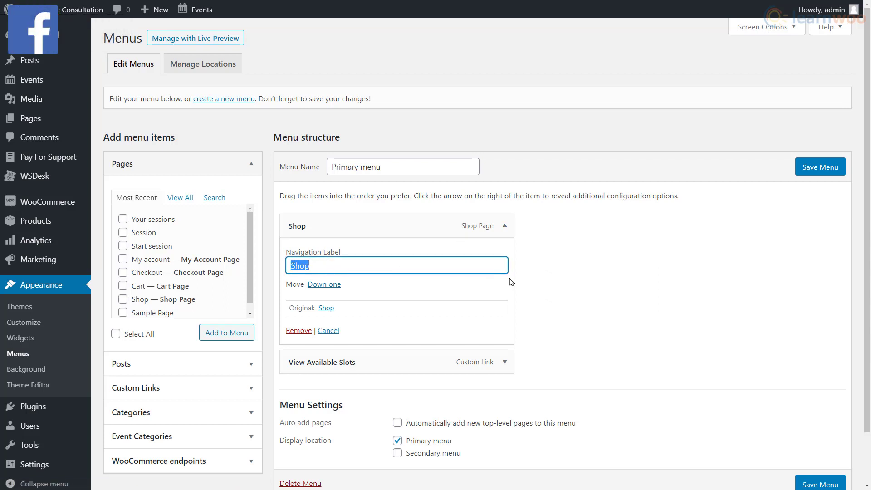
{"action": "type", "text": "Book sessions"}
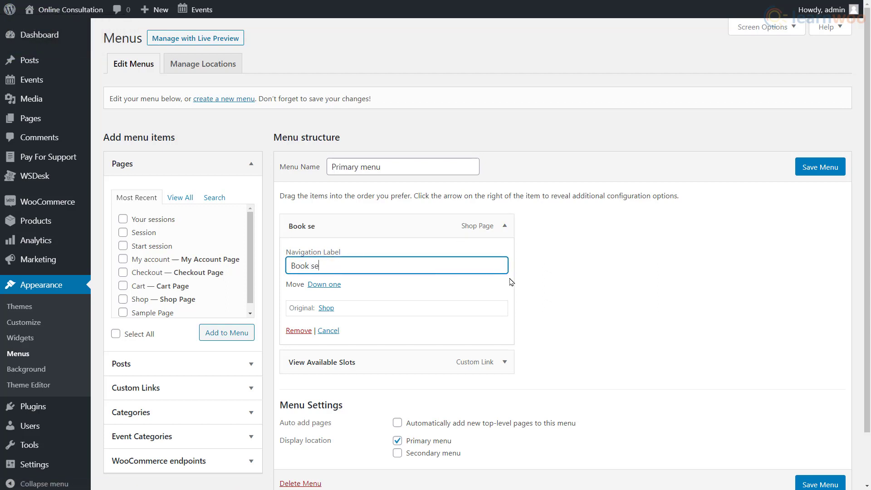
{"action": "left_click", "coordinate": [822, 167]}
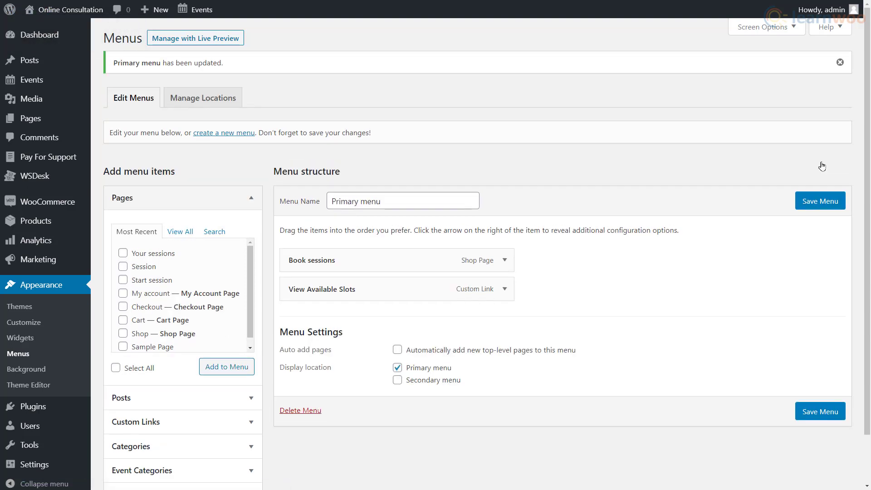
- Create credit rule 'Consultation' for product ID 22, mapping price 50 to 50 credits
{"action": "left_click", "coordinate": [49, 164]}
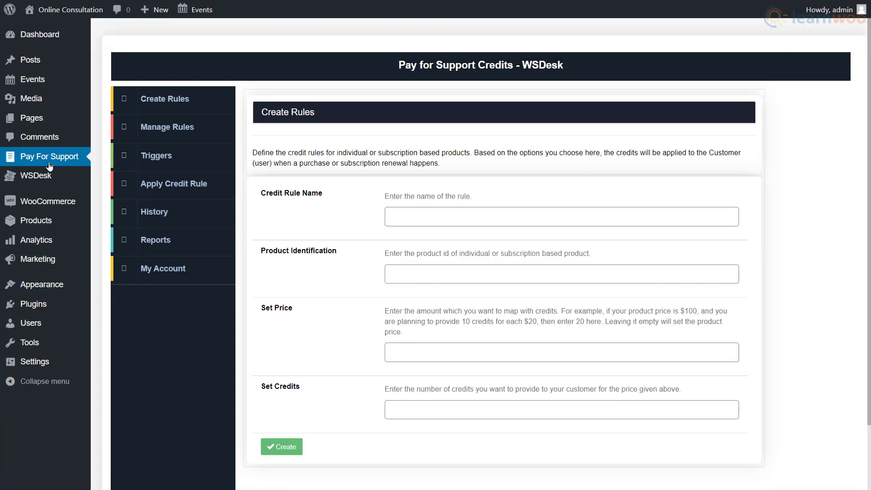
{"action": "left_click", "coordinate": [410, 217]}
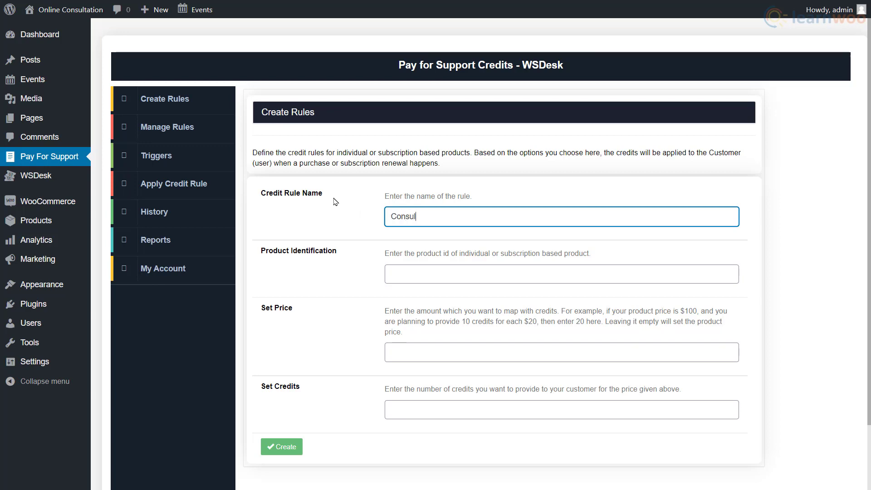
{"action": "type", "text": "Consultation"}
{"action": "left_click", "coordinate": [350, 225]}
{"action": "left_click", "coordinate": [401, 275]}
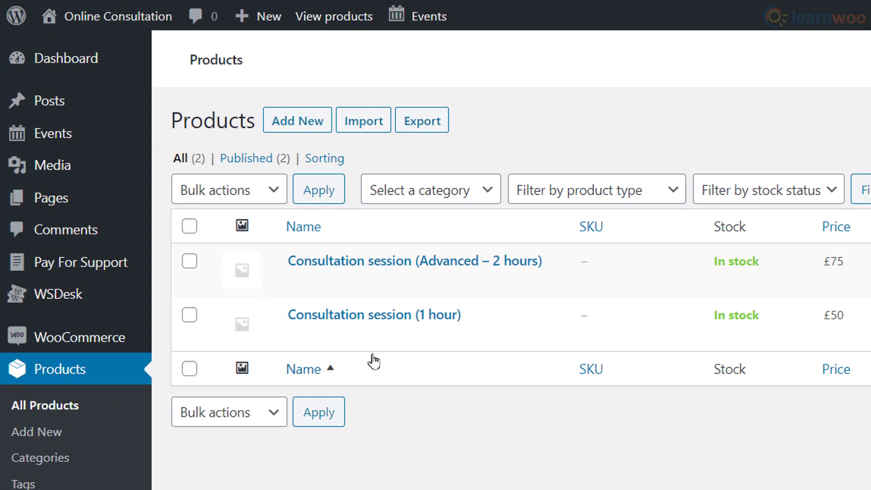
{"action": "mouse_move", "coordinate": [223, 201]}
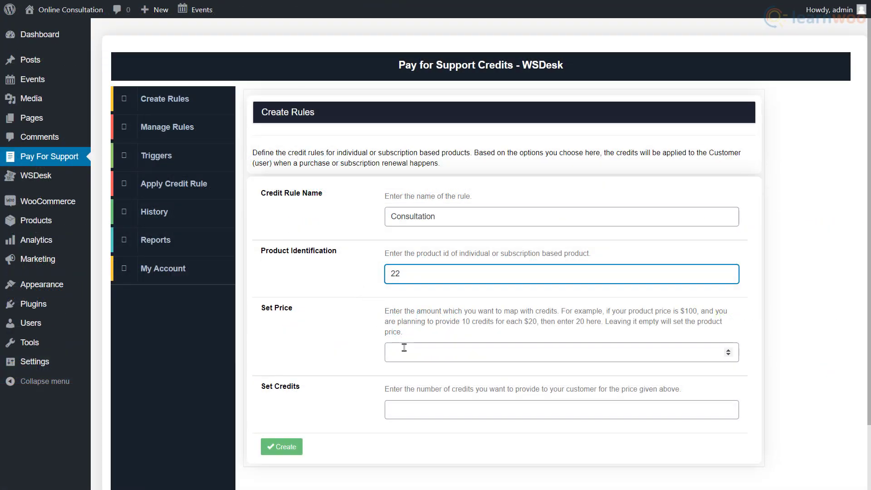
{"action": "left_click", "coordinate": [404, 350]}
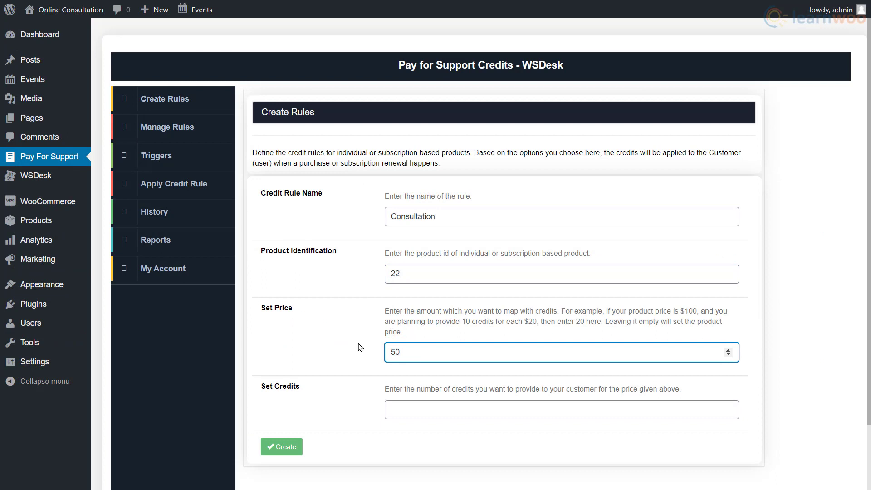
{"action": "left_click", "coordinate": [396, 407]}
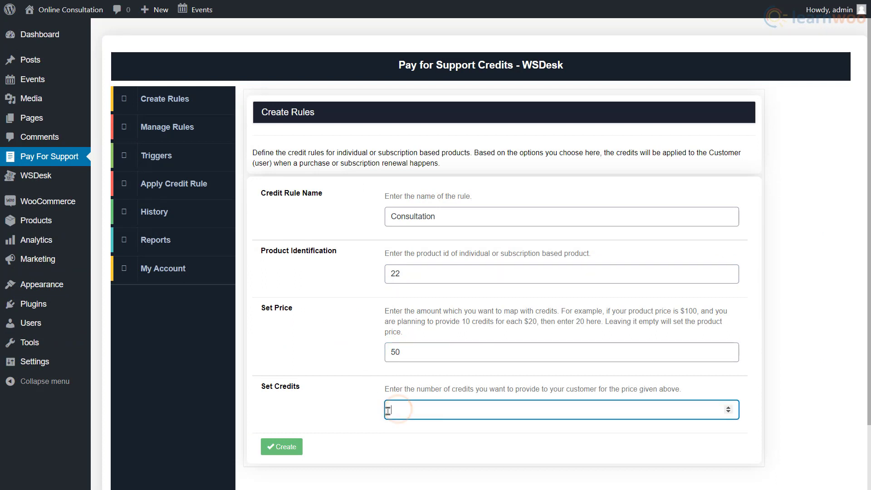
{"action": "type", "text": "50"}
{"action": "left_click", "coordinate": [282, 446]}
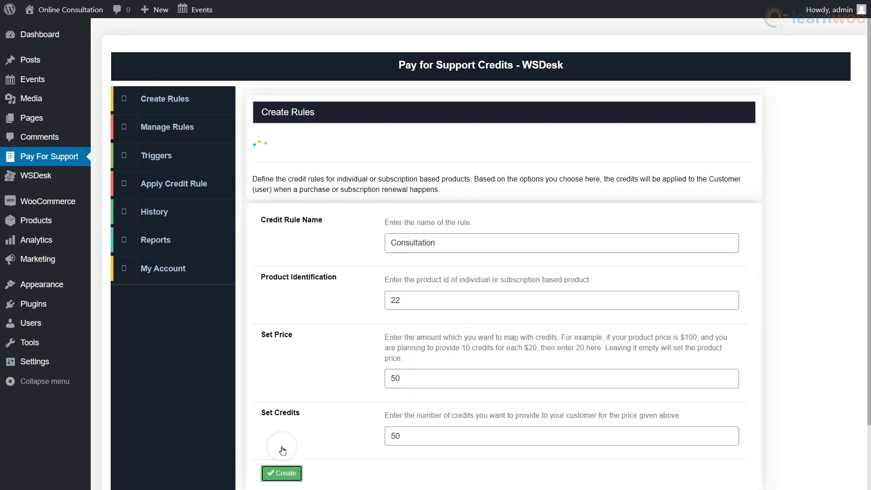
- Create a trigger deducting 5 credits when ticket status is Unsolved
{"action": "left_click", "coordinate": [203, 156]}
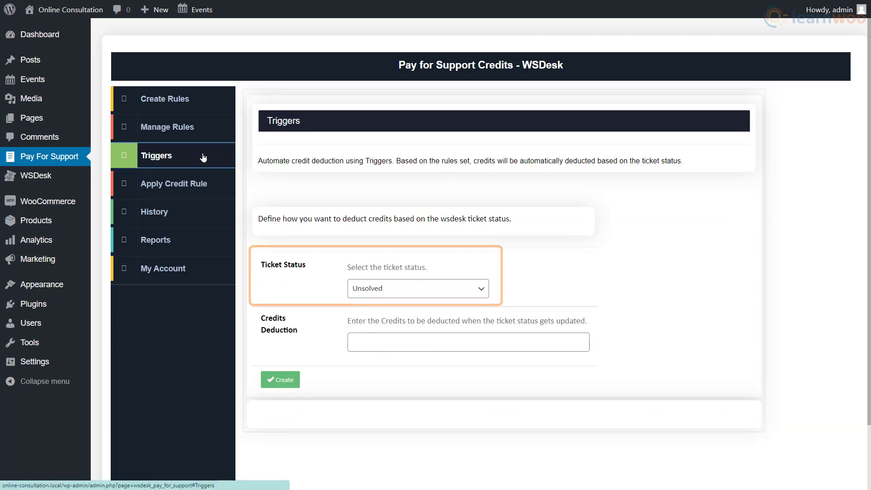
{"action": "left_click", "coordinate": [388, 340]}
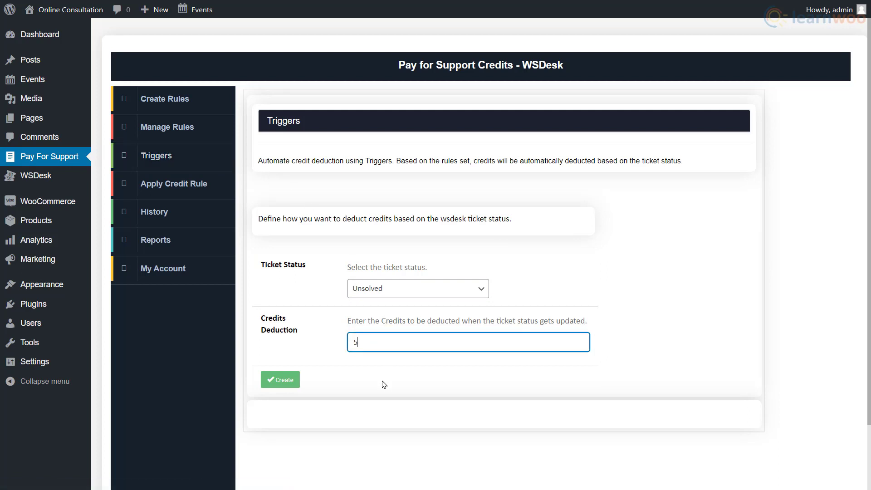
{"action": "left_click", "coordinate": [291, 384]}
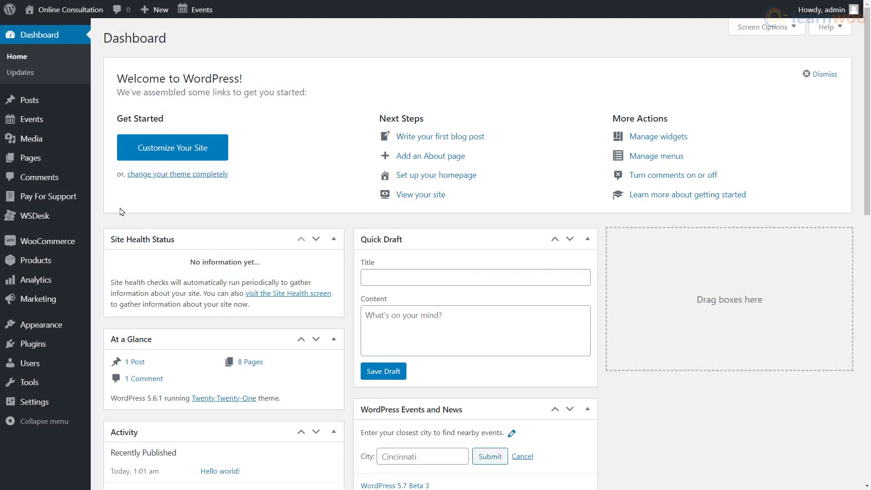
- Draft the reply 'May I know your booking...' on ticket #1, then go to Events
{"action": "mouse_move", "coordinate": [66, 213]}
{"action": "left_click", "coordinate": [131, 220]}
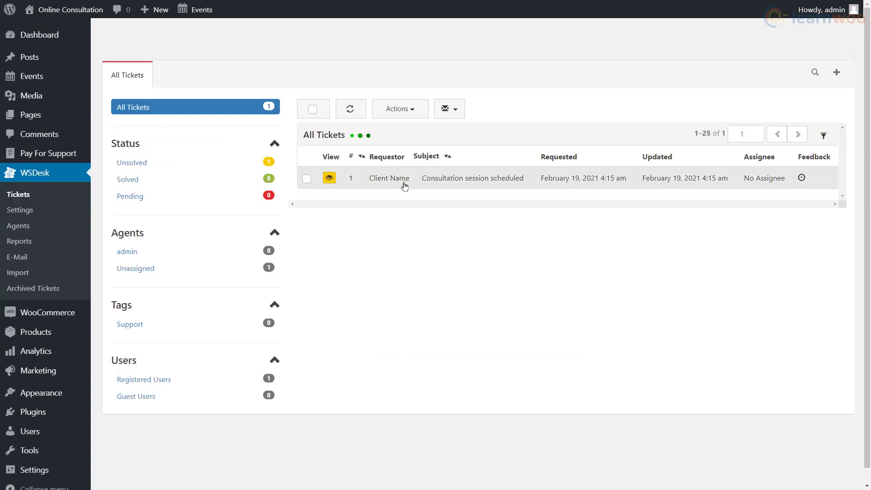
{"action": "left_click", "coordinate": [404, 186]}
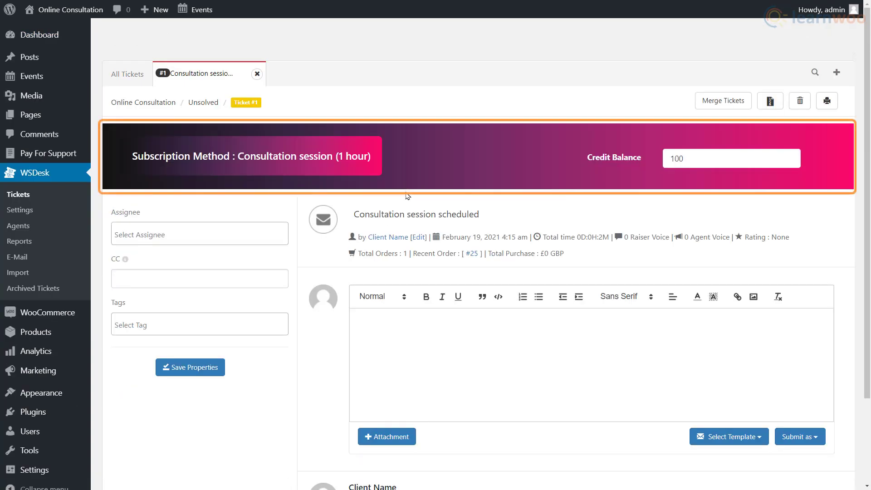
{"action": "left_click", "coordinate": [409, 344]}
{"action": "type", "text": "Ma"}
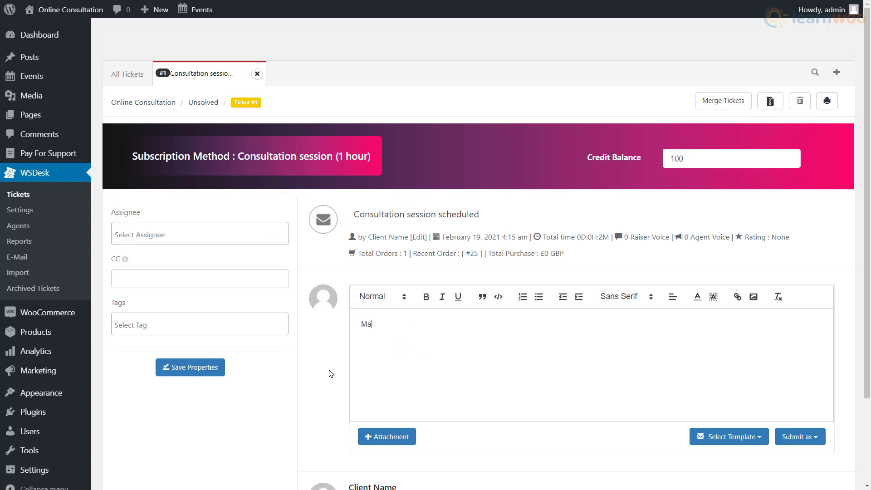
{"action": "type", "text": "y I know your bo"}
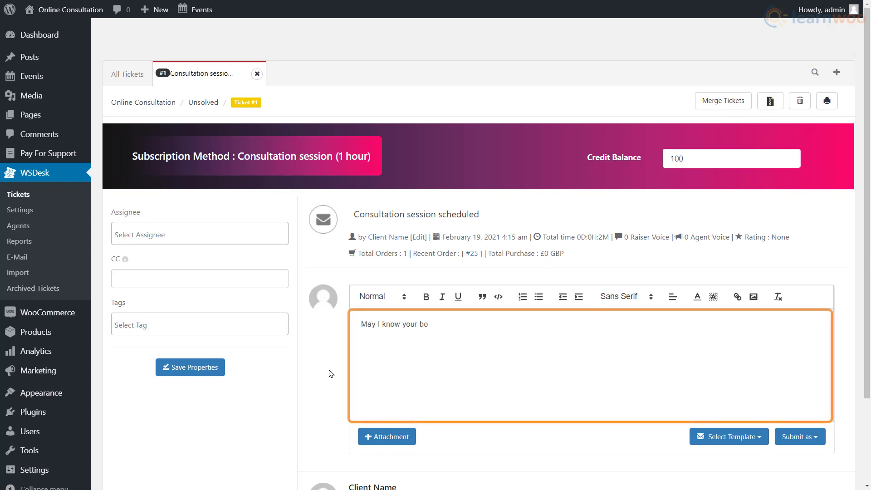
{"action": "type", "text": "oking date and time?"}
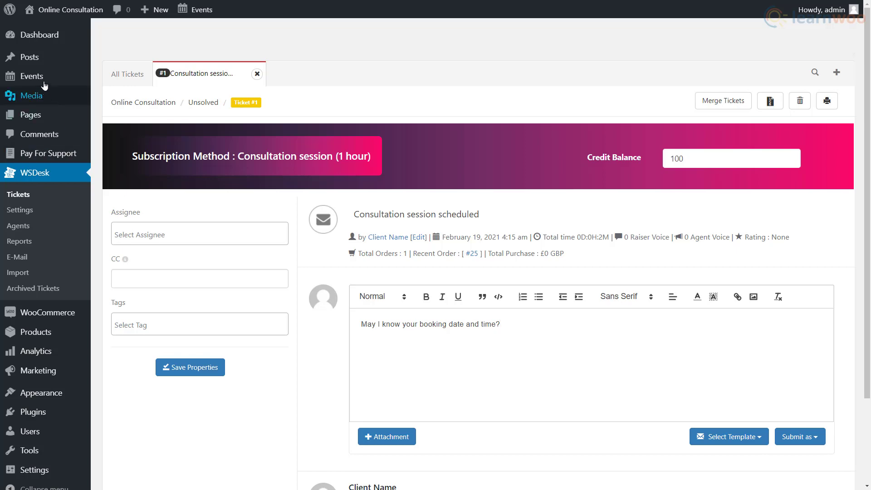
{"action": "left_click", "coordinate": [31, 76]}
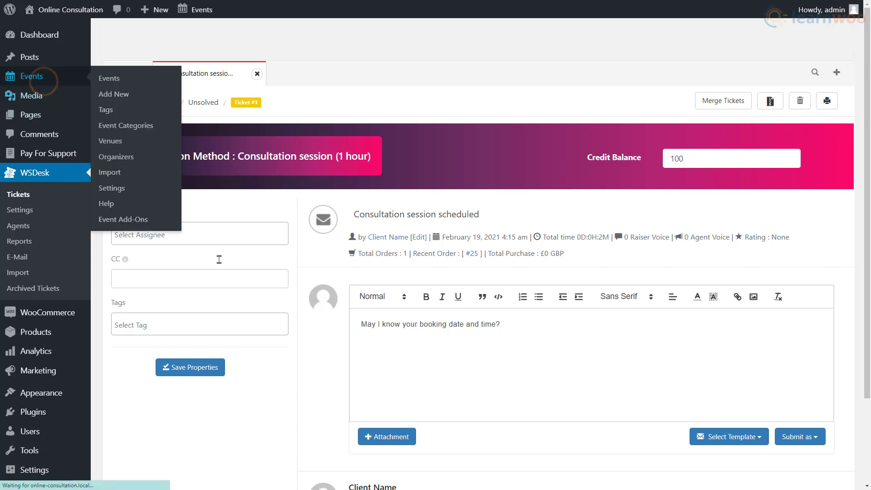
- Trash the February 23 Available slot event
{"action": "left_click", "coordinate": [194, 137]}
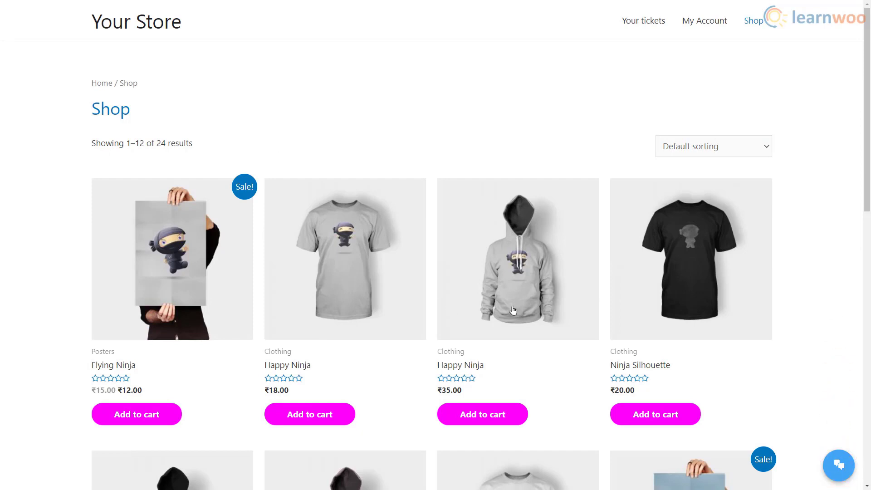
- Submit the shop's WSChat form with the name 'Customer', an e-mail address and a phone number
{"action": "left_click", "coordinate": [827, 456]}
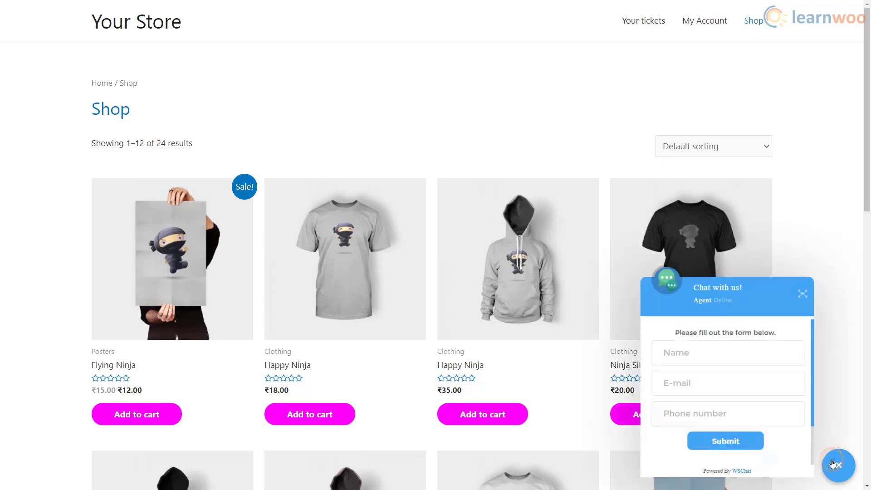
{"action": "left_click", "coordinate": [720, 360]}
{"action": "type", "text": "Customer"}
{"action": "key", "text": "Tab"}
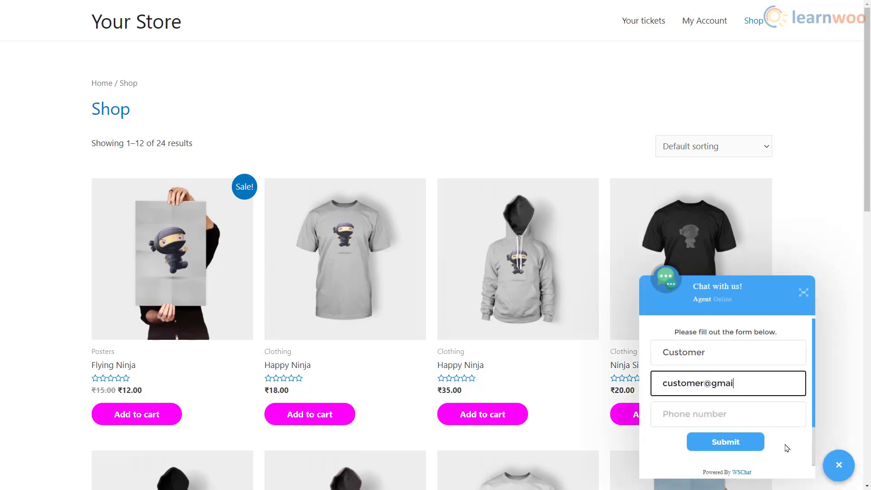
{"action": "key", "text": "Tab"}
{"action": "type", "text": "85854"}
{"action": "left_click", "coordinate": [759, 447]}
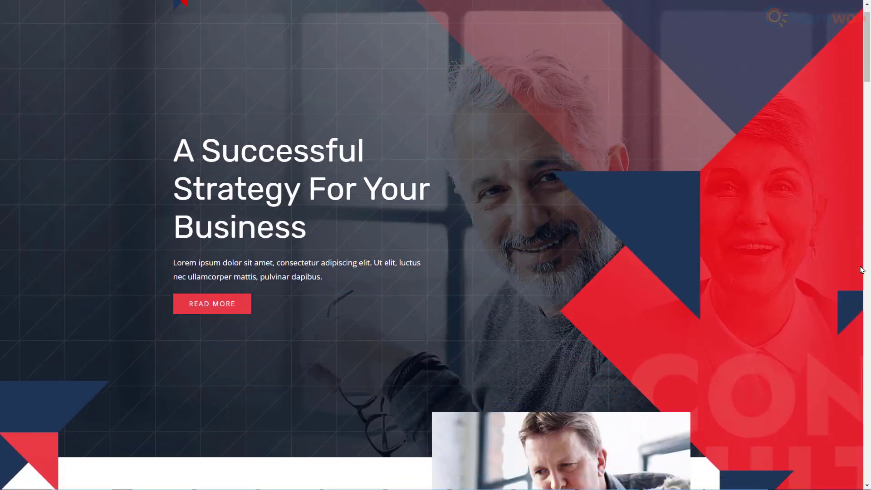
- Scroll the learnwoo homepage past the Latest and Featured lists down to the How To articles
{"action": "scroll", "coordinate": [862, 270], "scroll_direction": "down", "scroll_amount": 11}
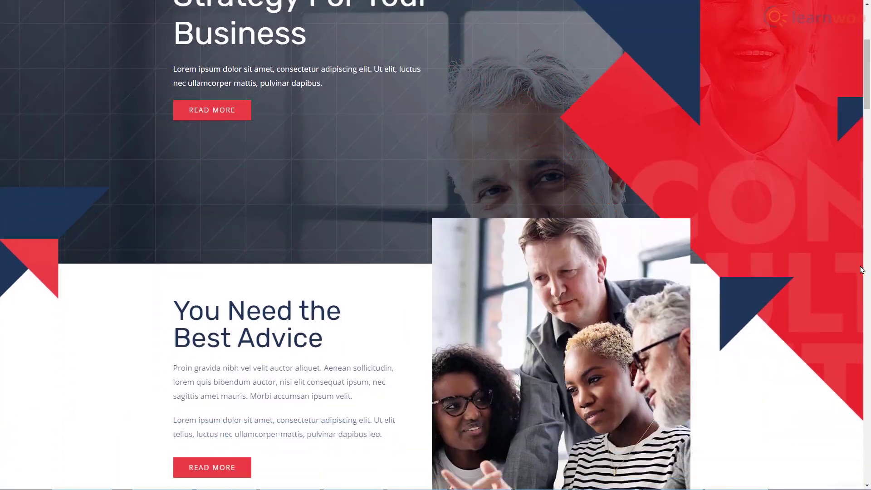
{"action": "scroll", "coordinate": [862, 270], "scroll_direction": "down", "scroll_amount": 10}
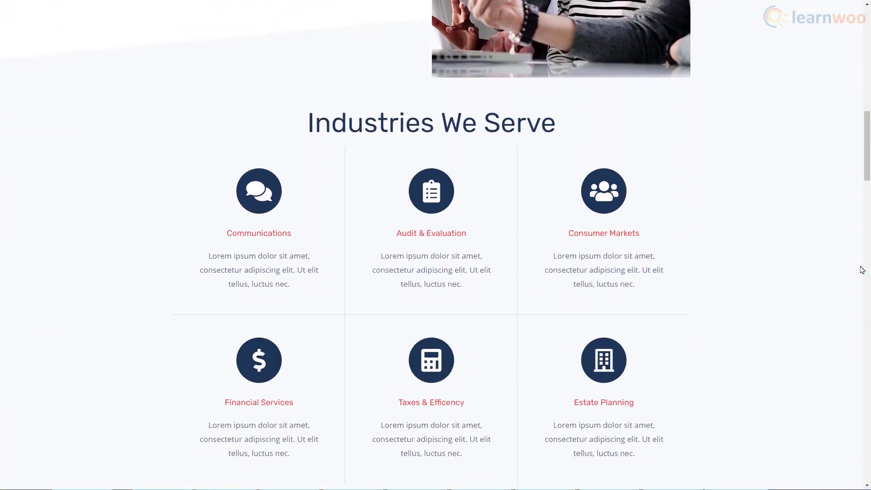
{"action": "scroll", "coordinate": [862, 270], "scroll_direction": "down", "scroll_amount": 10}
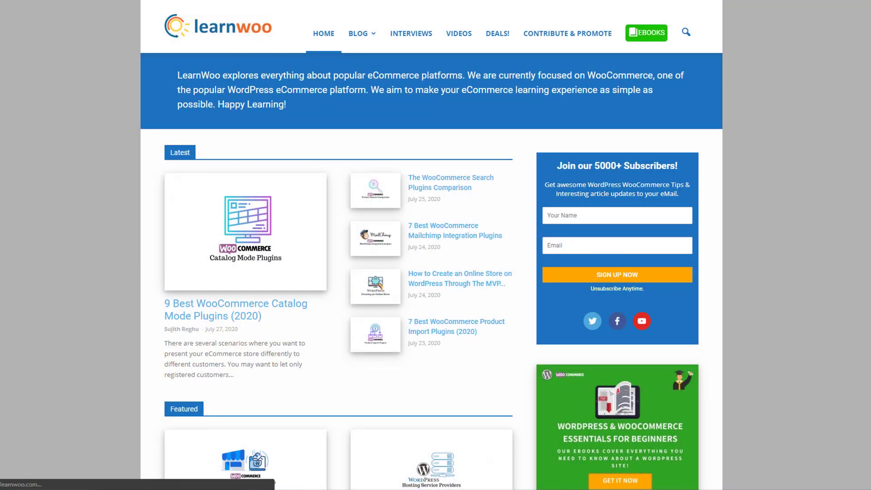
{"action": "scroll", "coordinate": [432, 249], "scroll_direction": "down", "scroll_amount": 4}
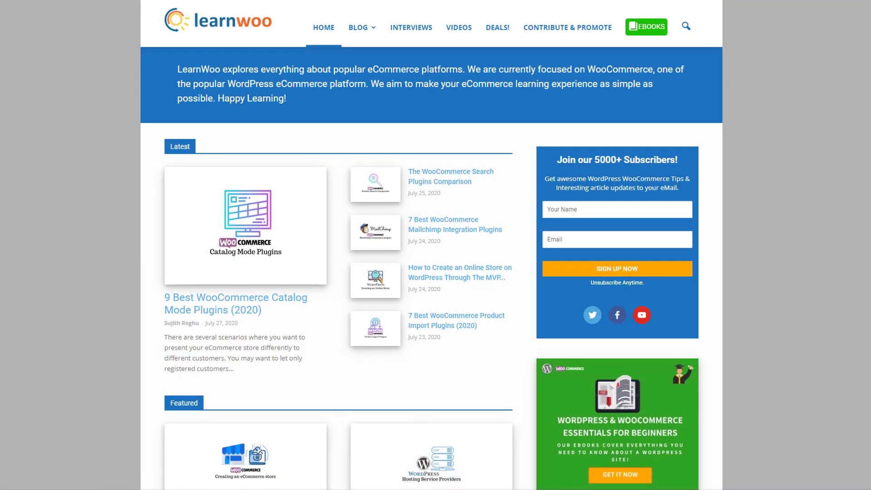
{"action": "scroll", "coordinate": [432, 248], "scroll_direction": "down", "scroll_amount": 6}
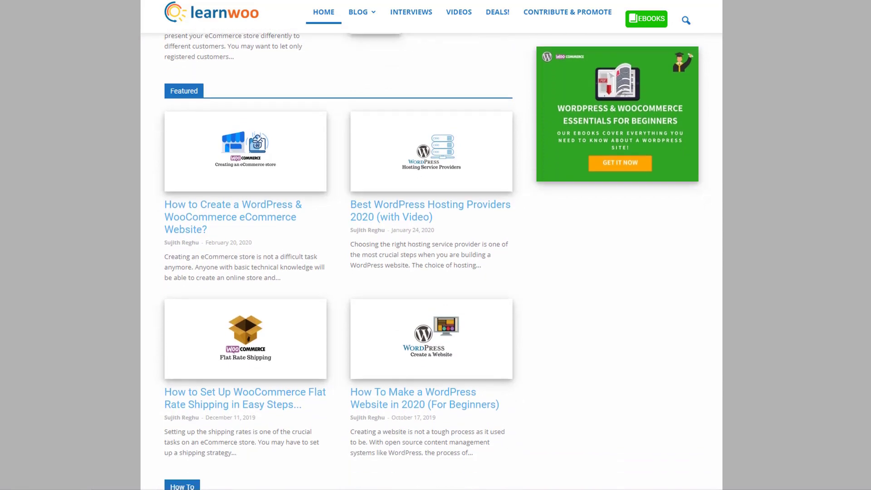
{"action": "scroll", "coordinate": [431, 248], "scroll_direction": "down", "scroll_amount": 4}
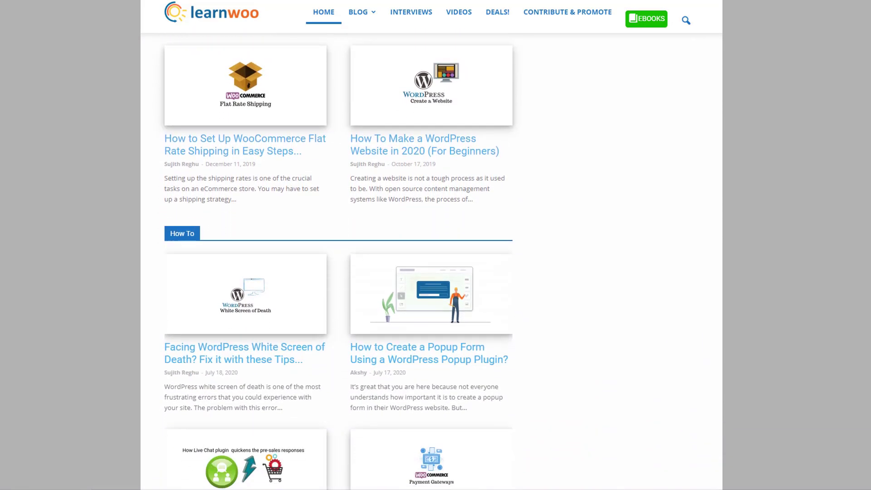
{"action": "scroll", "coordinate": [432, 249], "scroll_direction": "down", "scroll_amount": 2}
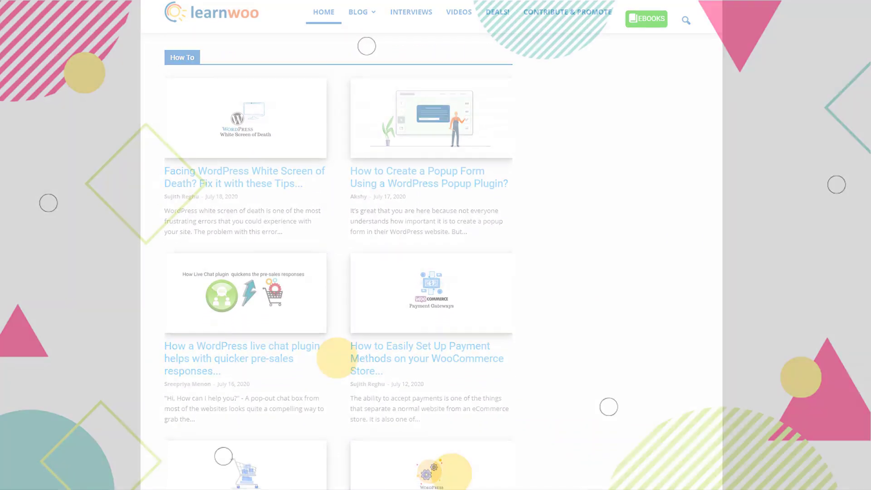